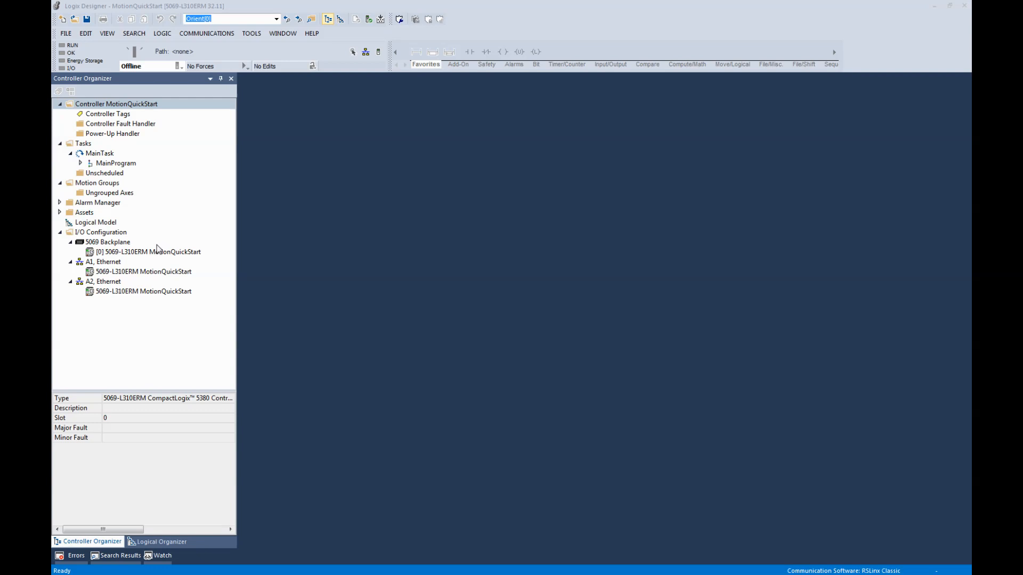
- Start adding a new module to the A1 Ethernet network and filter the module catalog by 2198-h
{"action": "right_click", "coordinate": [142, 272]}
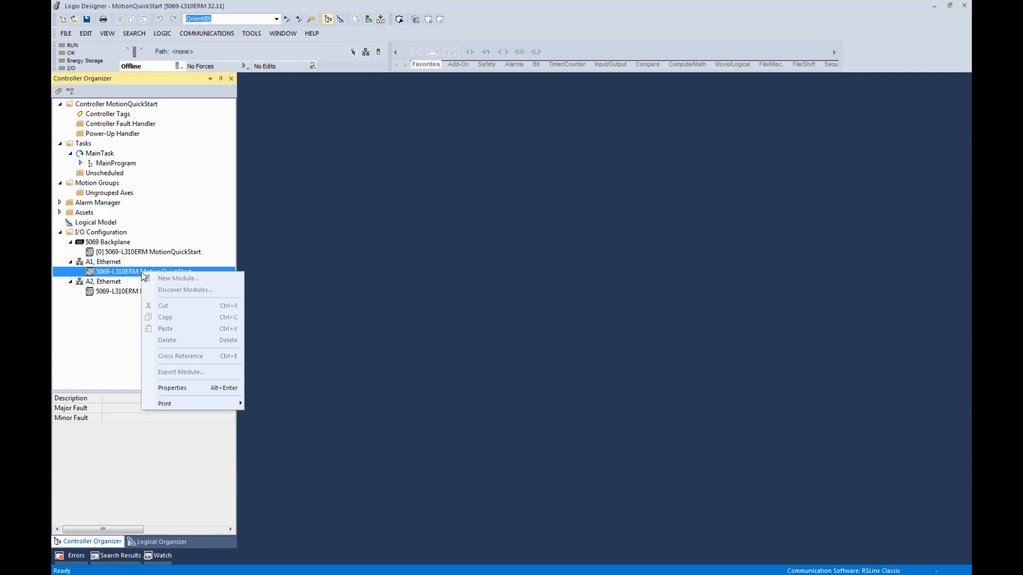
{"action": "right_click", "coordinate": [104, 292]}
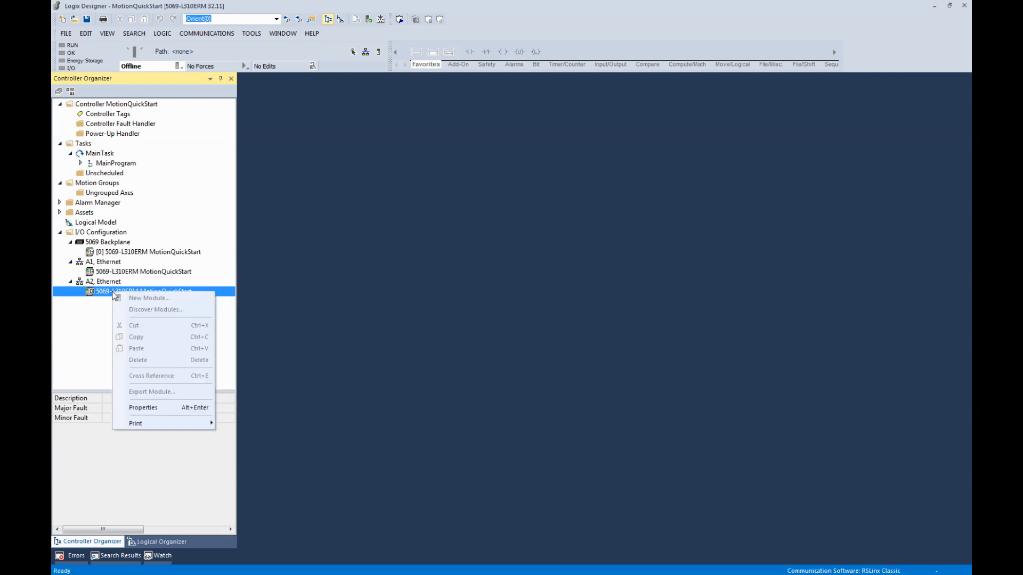
{"action": "right_click", "coordinate": [102, 263]}
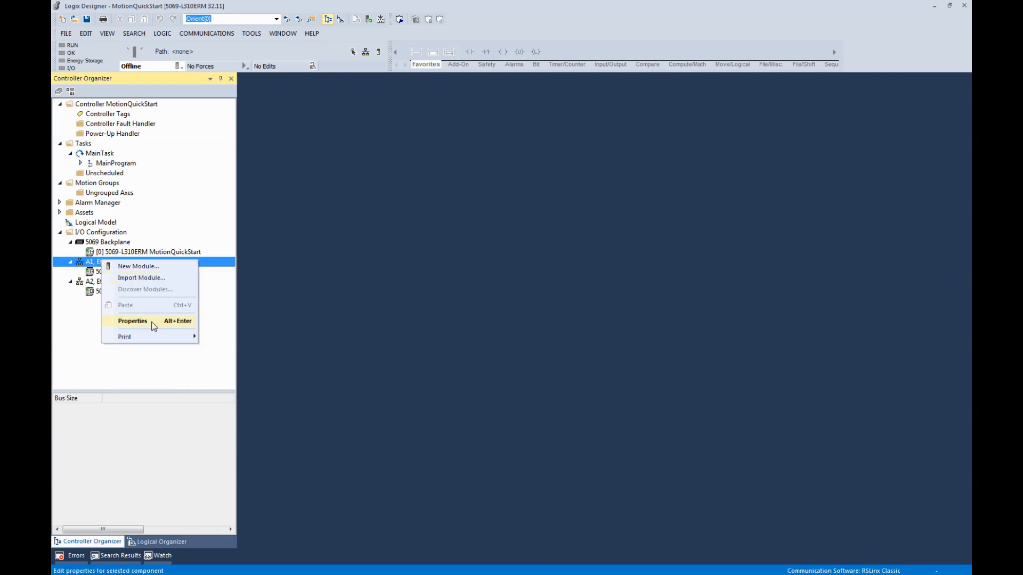
{"action": "left_click", "coordinate": [139, 266]}
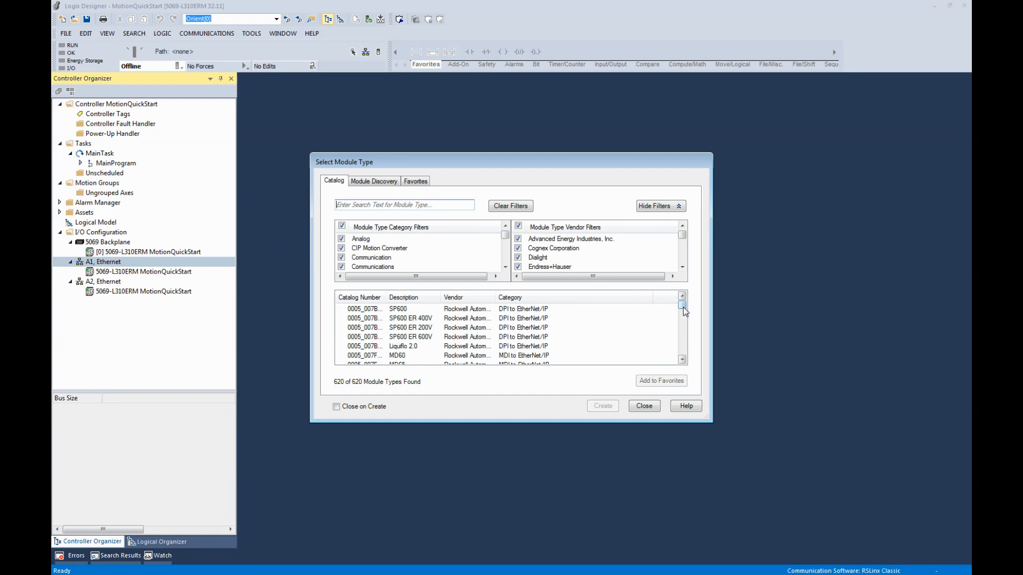
{"action": "left_click_drag", "start_coordinate": [683, 308], "coordinate": [684, 311]}
{"action": "left_click", "coordinate": [412, 205]}
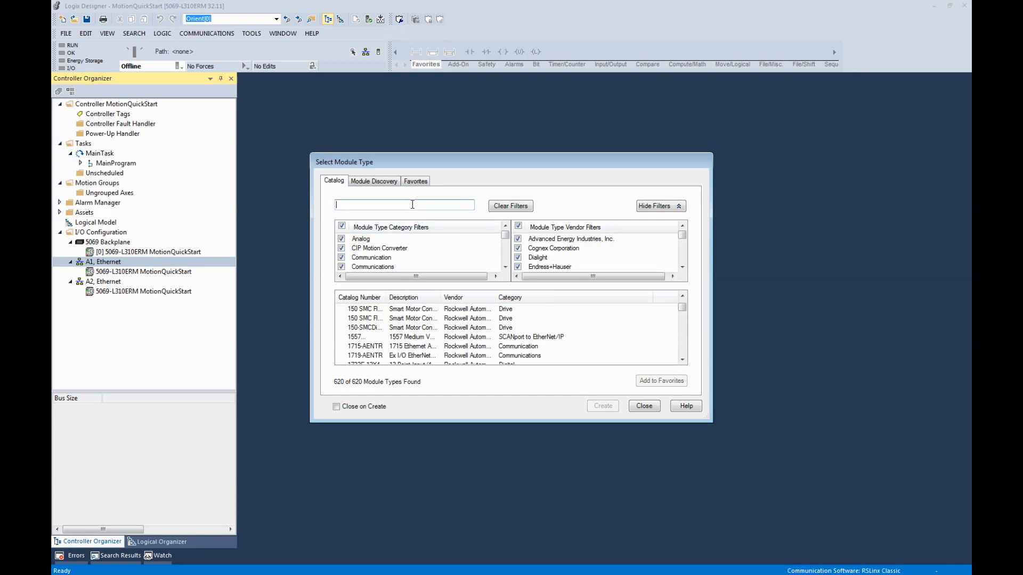
{"action": "type", "text": "2198"}
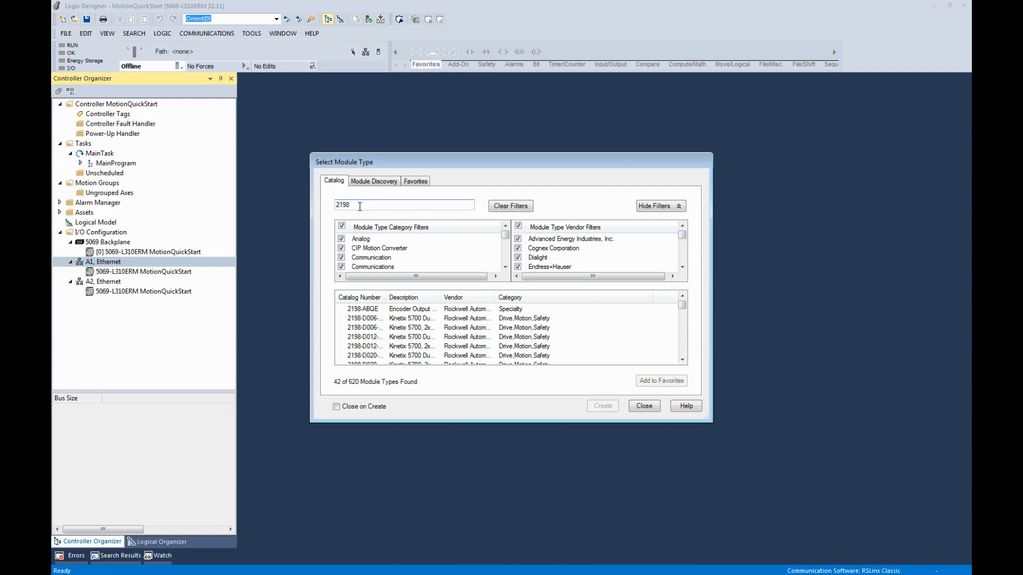
{"action": "type", "text": "-H"}
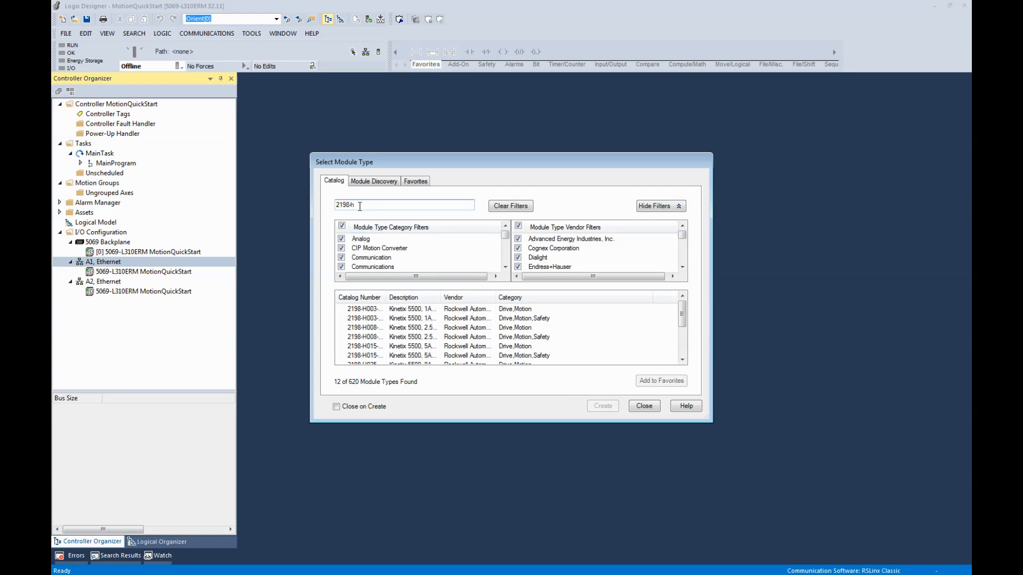
- Create a 2198-H008-ERS Kinetix 5500 drive module named Drive_1 with the private network address 192.168.1.5
{"action": "left_click", "coordinate": [374, 329]}
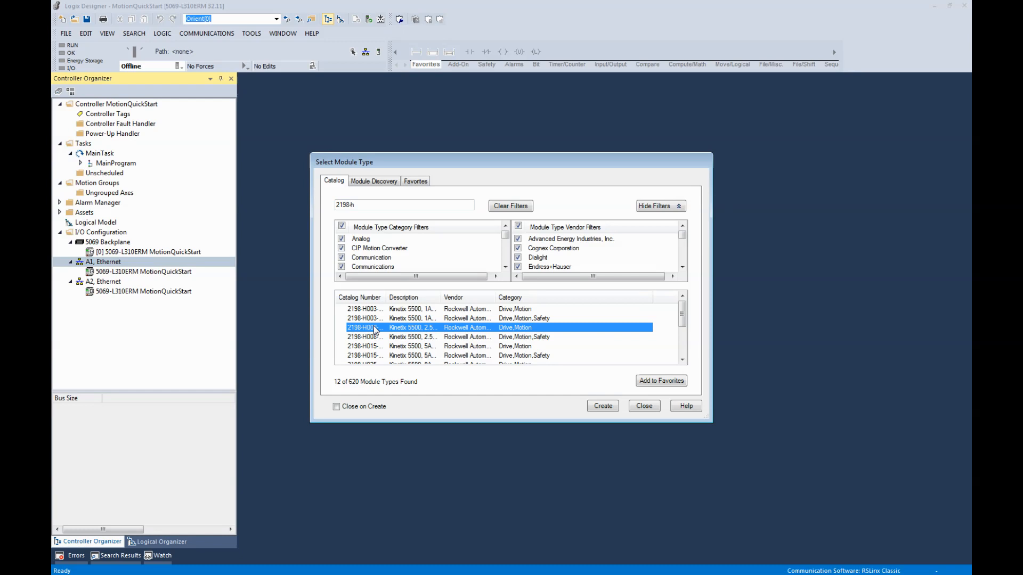
{"action": "left_click", "coordinate": [611, 408]}
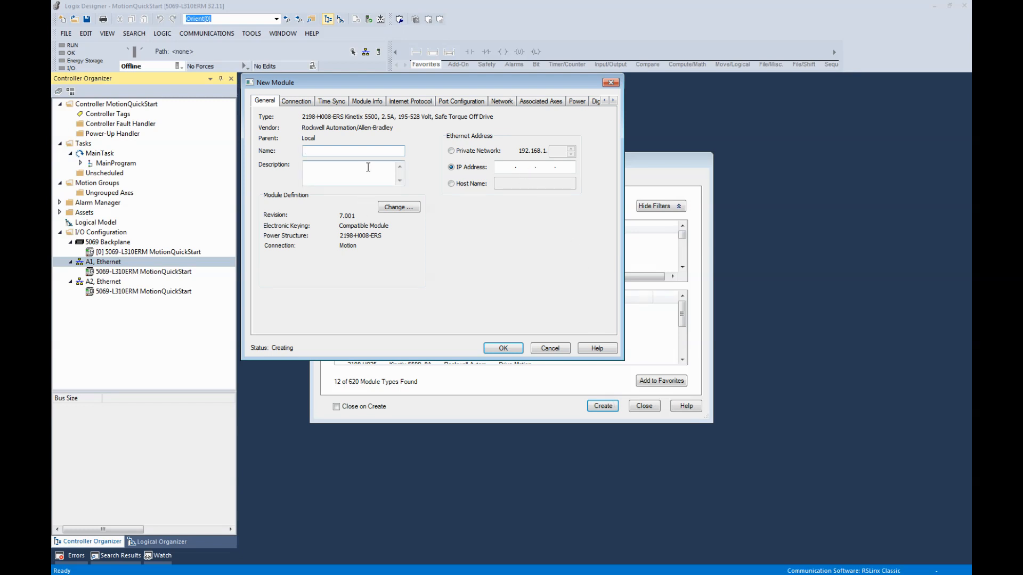
{"action": "type", "text": "Driv"}
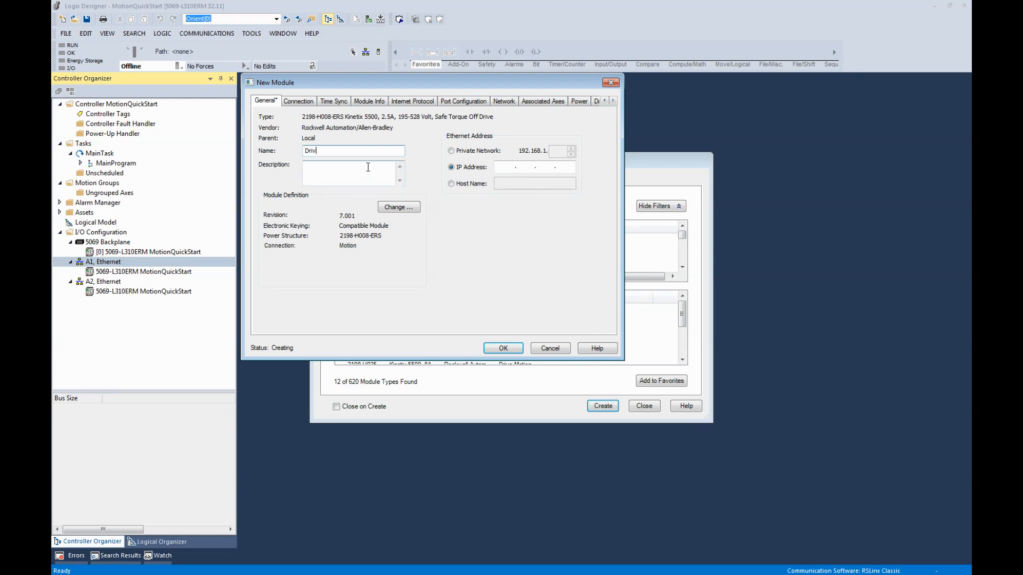
{"action": "type", "text": "e_1"}
{"action": "left_click", "coordinate": [452, 152]}
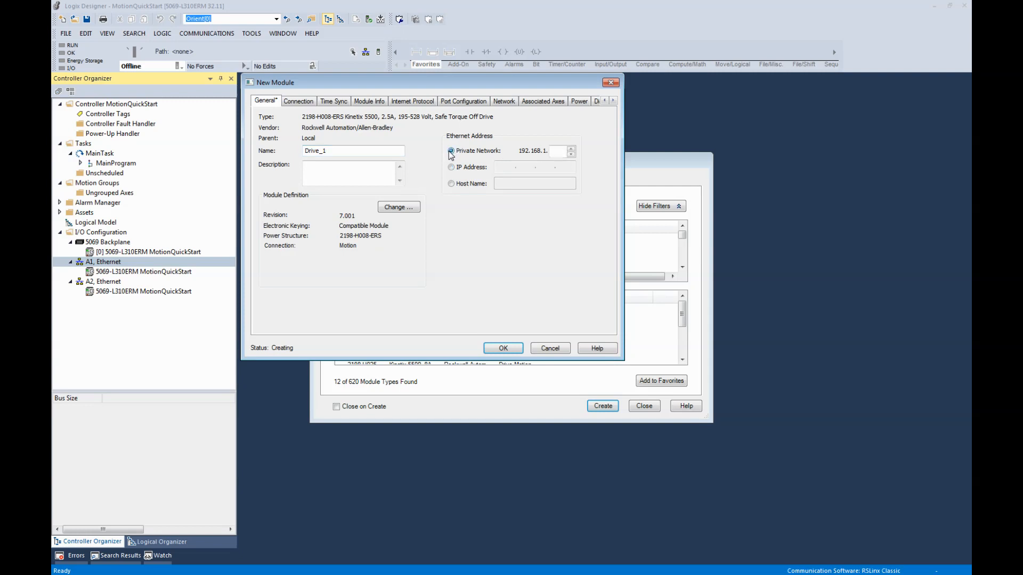
{"action": "left_click", "coordinate": [562, 154]}
{"action": "type", "text": "5"}
- Review the new drive's module definition, connection, time sync and associated axes settings
{"action": "left_click", "coordinate": [403, 213]}
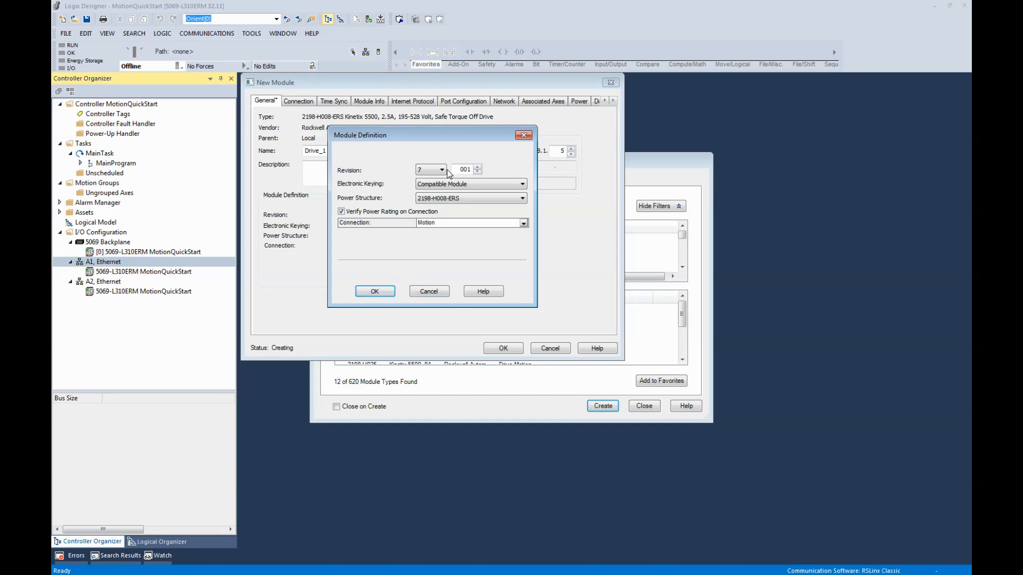
{"action": "left_click", "coordinate": [374, 291]}
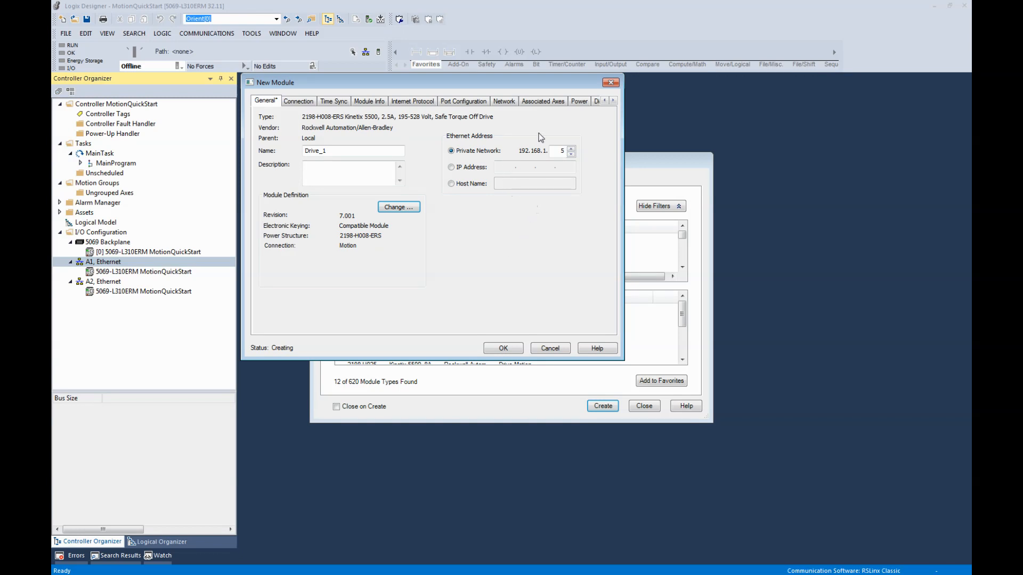
{"action": "left_click", "coordinate": [308, 102]}
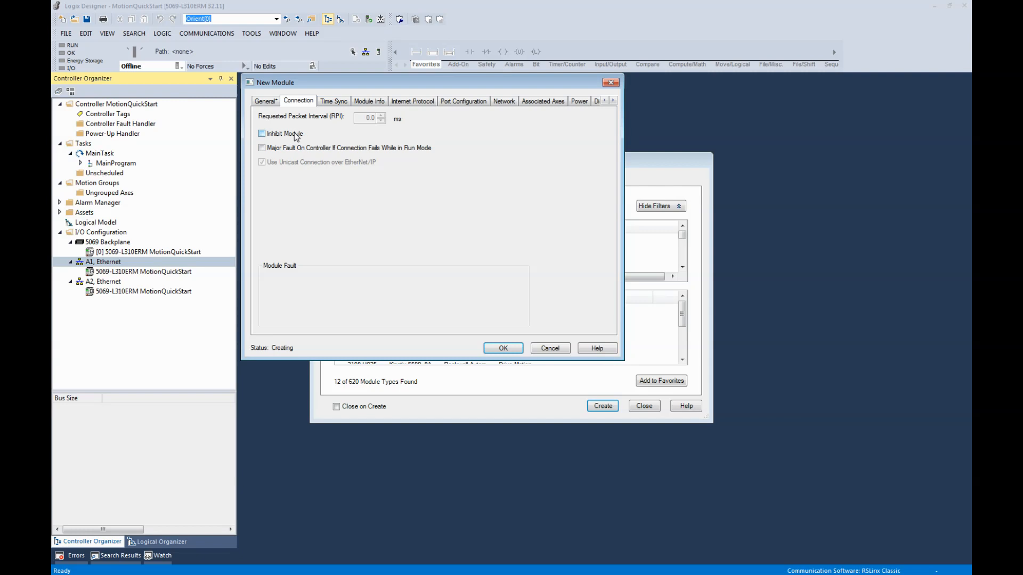
{"action": "left_click", "coordinate": [327, 103]}
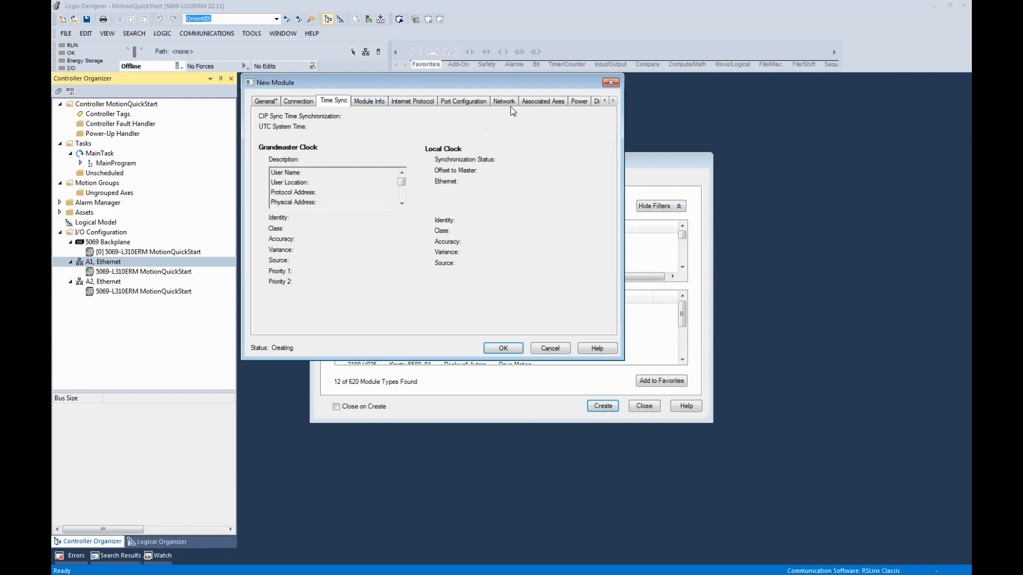
{"action": "left_click", "coordinate": [554, 102]}
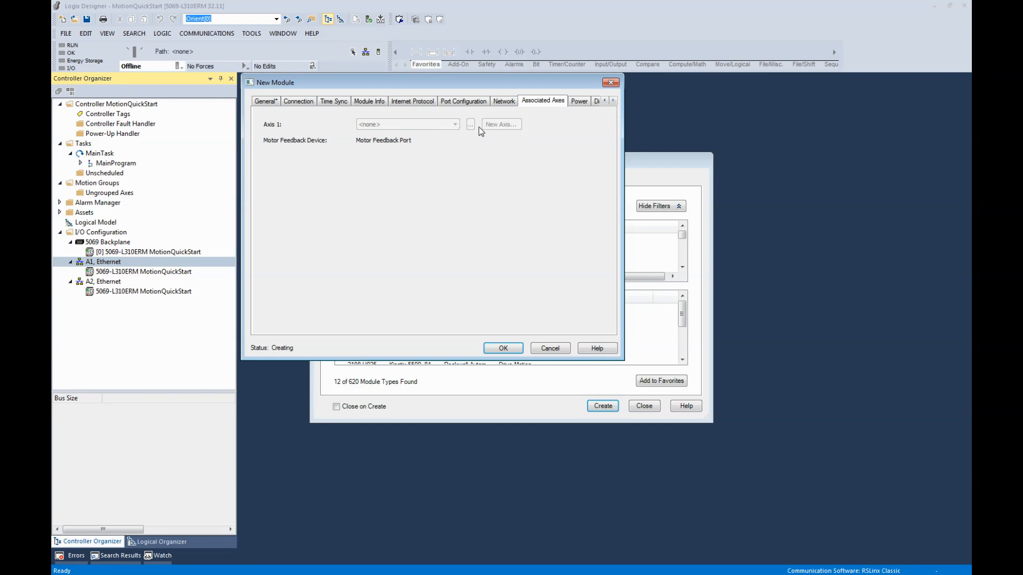
- Set the drive's bus configuration to Standalone in its power settings and choose the bus regulator action
{"action": "left_click", "coordinate": [579, 101]}
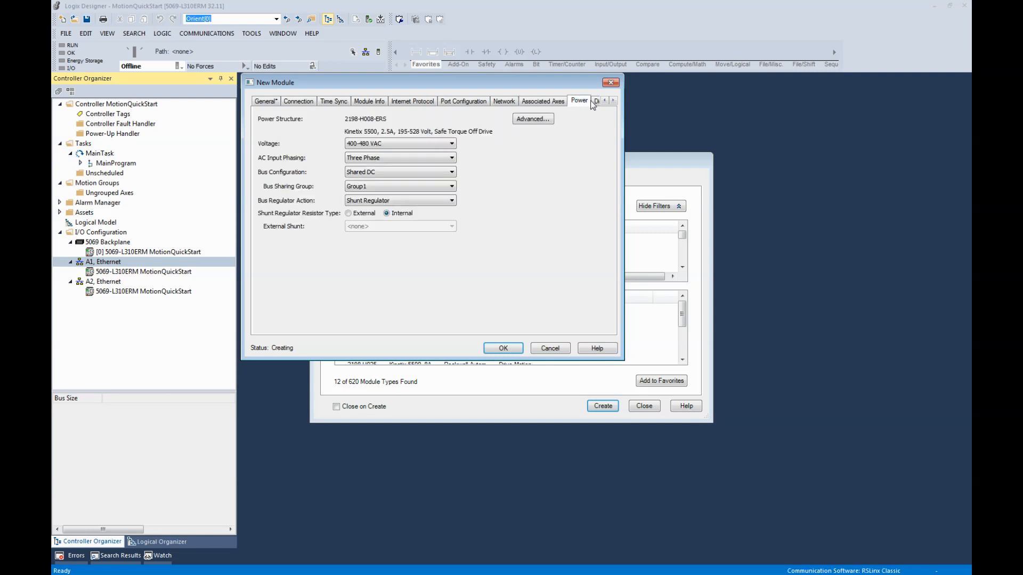
{"action": "left_click", "coordinate": [450, 145]}
{"action": "left_click", "coordinate": [508, 157]}
{"action": "left_click", "coordinate": [450, 158]}
{"action": "left_click", "coordinate": [549, 156]}
{"action": "left_click", "coordinate": [443, 176]}
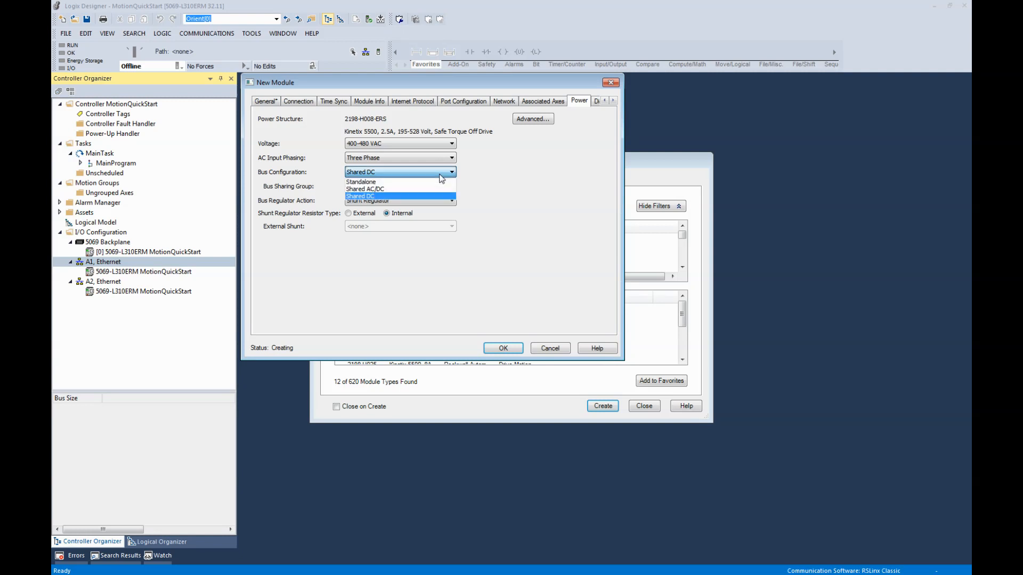
{"action": "left_click", "coordinate": [437, 183]}
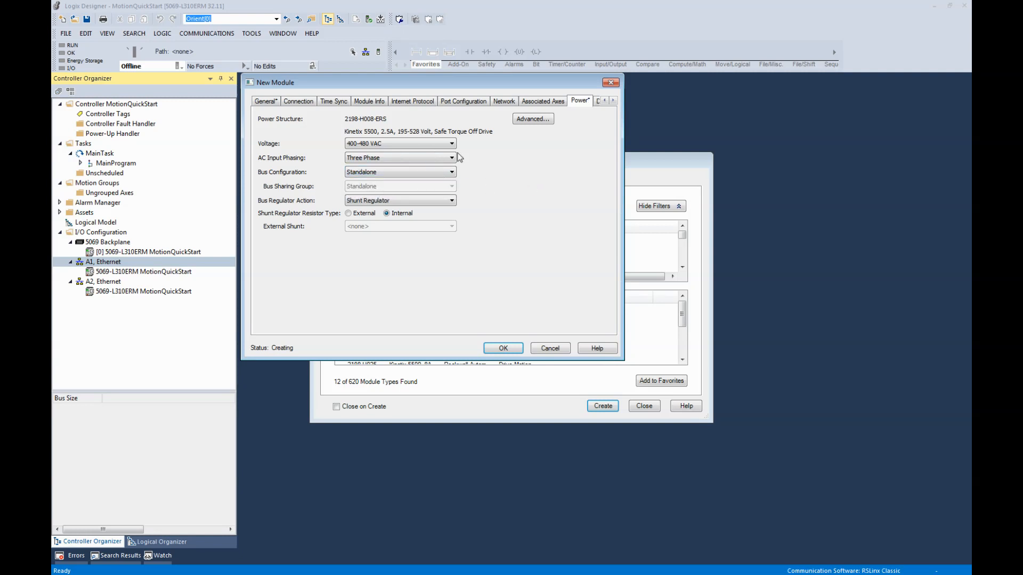
{"action": "left_click", "coordinate": [449, 198]}
{"action": "left_click", "coordinate": [438, 209]}
- Check the drive's digital input settings, accept the new module and close the module catalog
{"action": "left_click", "coordinate": [597, 102]}
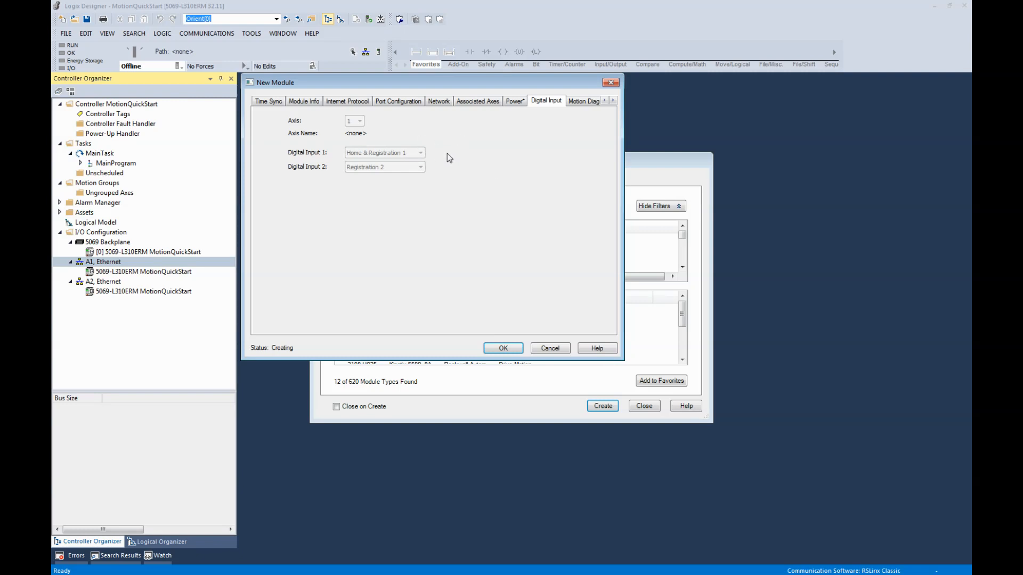
{"action": "left_click", "coordinate": [512, 349]}
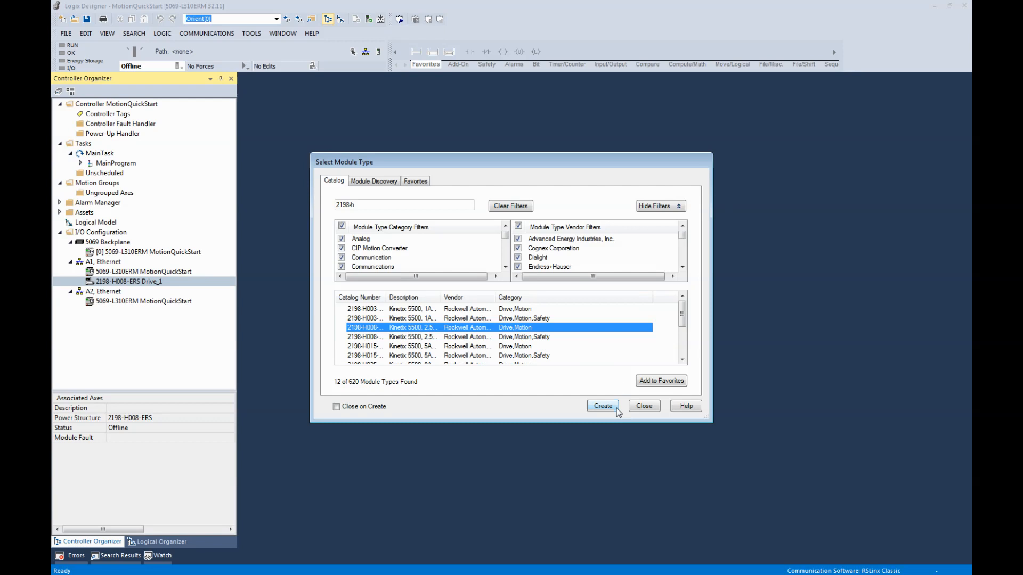
{"action": "left_click", "coordinate": [643, 408]}
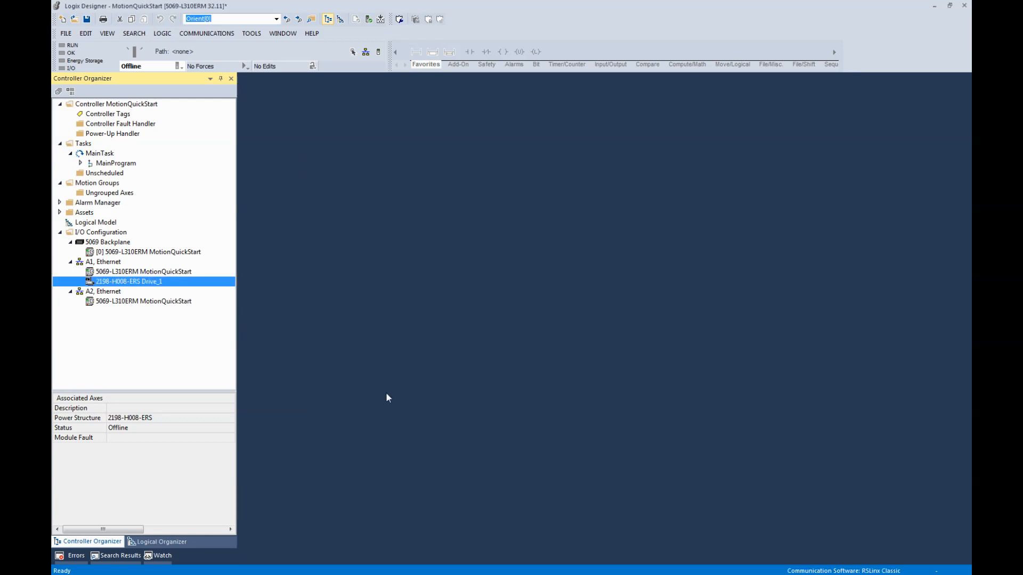
- Create a new motion group named Group
{"action": "left_click", "coordinate": [103, 187]}
{"action": "right_click", "coordinate": [103, 186]}
{"action": "left_click", "coordinate": [137, 193]}
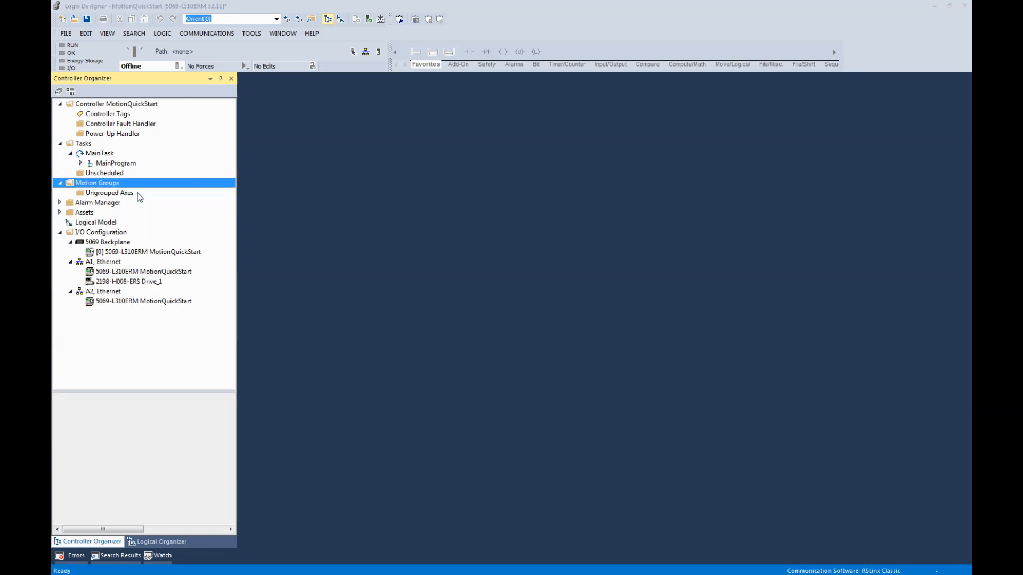
{"action": "type", "text": "Group"}
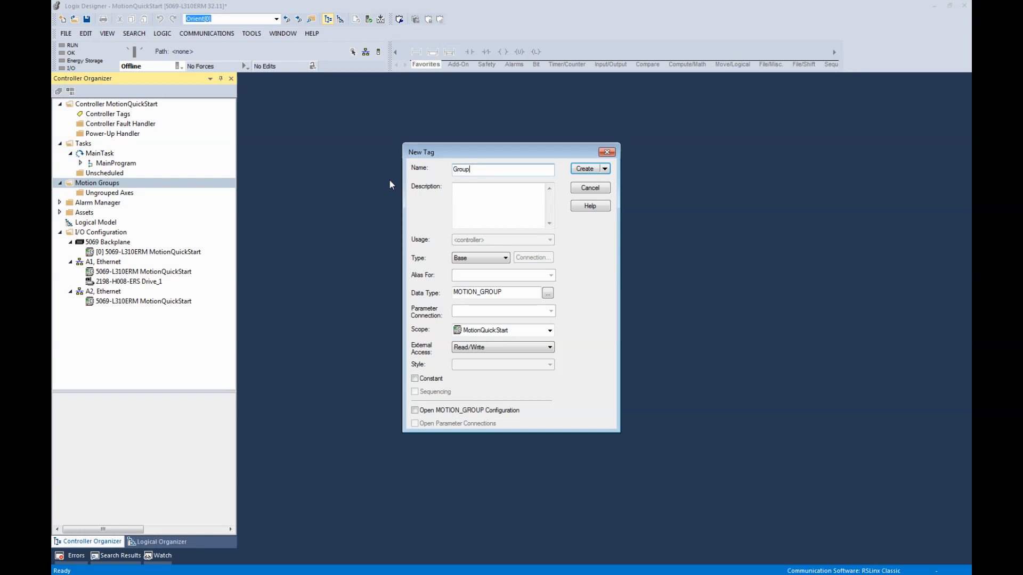
{"action": "key", "text": "Return"}
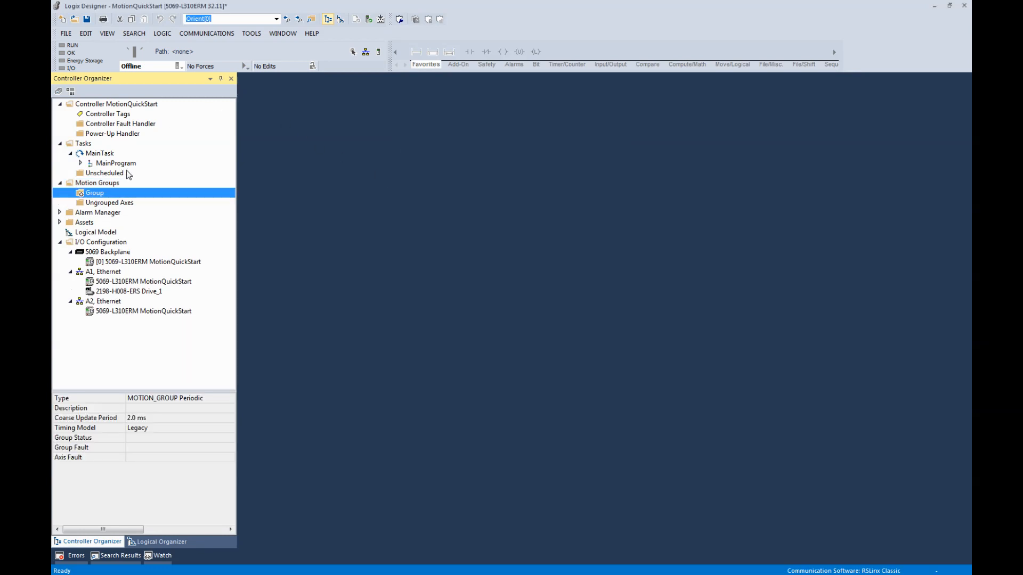
- Add a new AXIS_CIP_DRIVE axis named Axis_1 to the motion group
{"action": "right_click", "coordinate": [101, 197]}
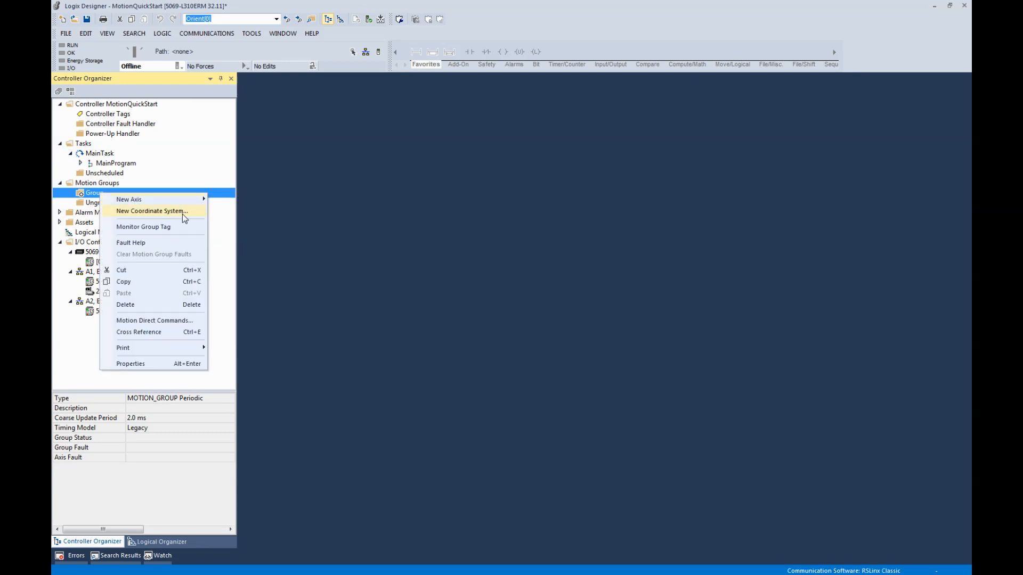
{"action": "mouse_move", "coordinate": [160, 201]}
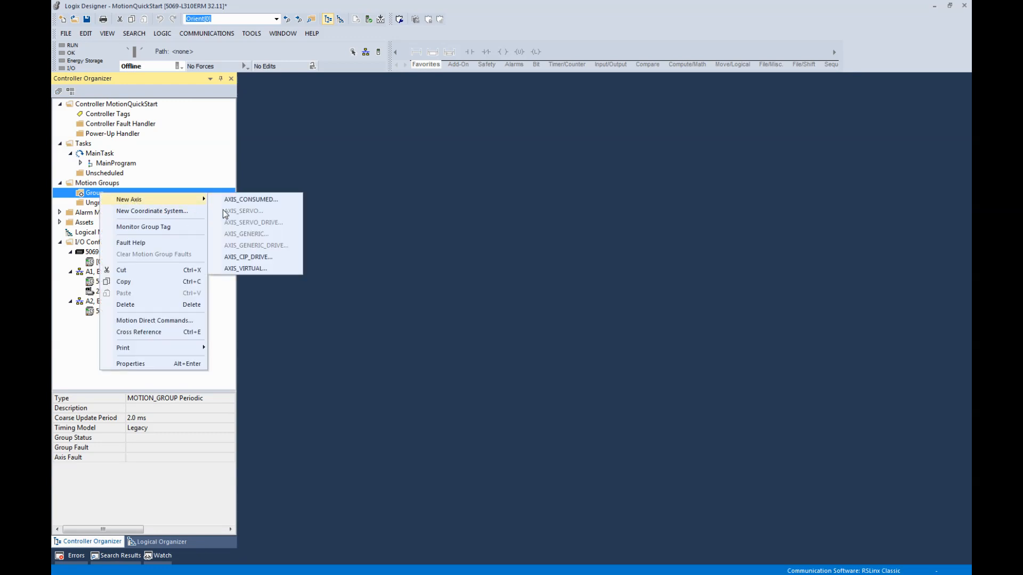
{"action": "left_click", "coordinate": [259, 258]}
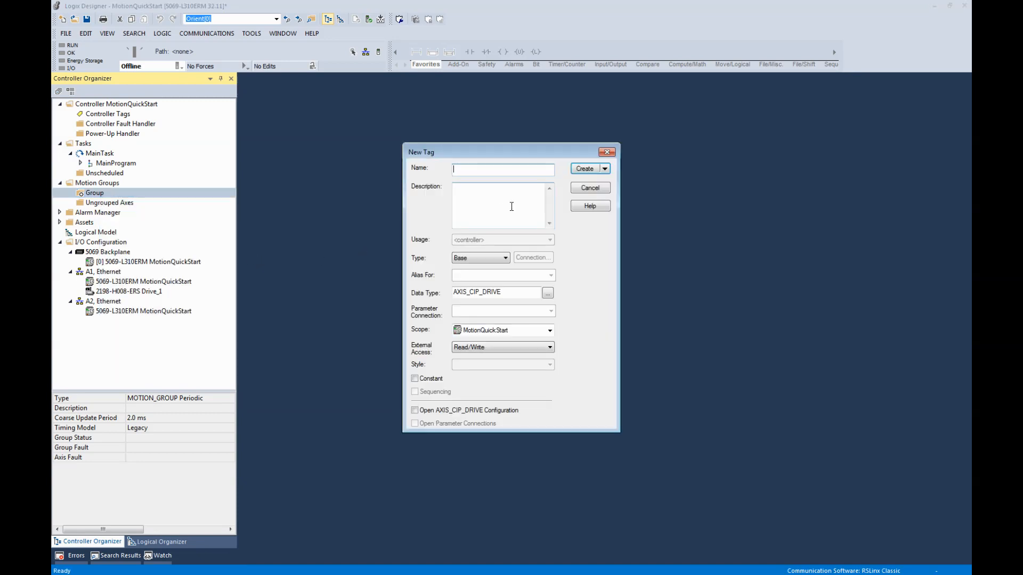
{"action": "type", "text": "Axis_1"}
{"action": "key", "text": "Return"}
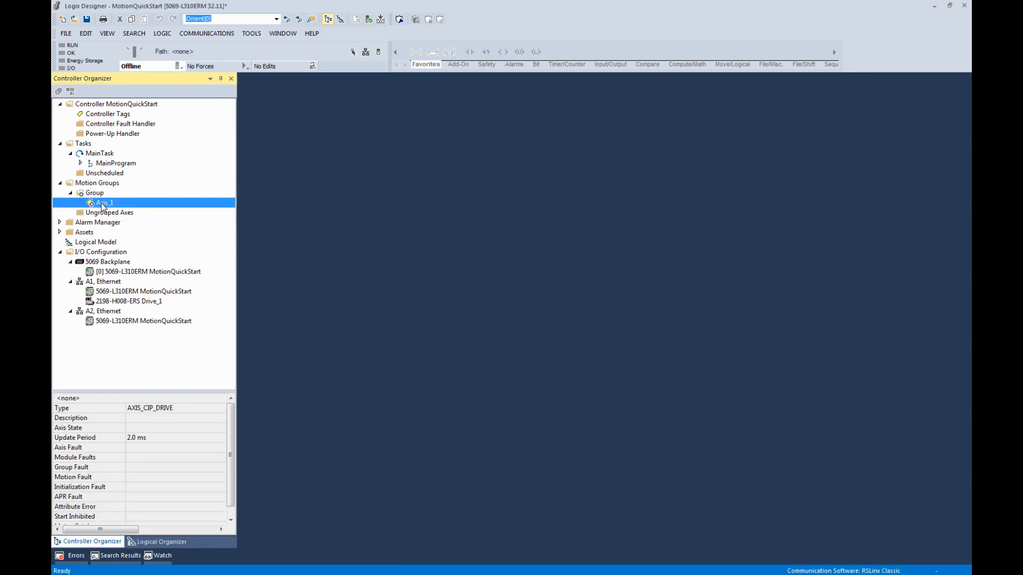
- Associate Axis_1 with the Drive_1 module in its axis properties and check the available axis numbers
{"action": "right_click", "coordinate": [103, 207]}
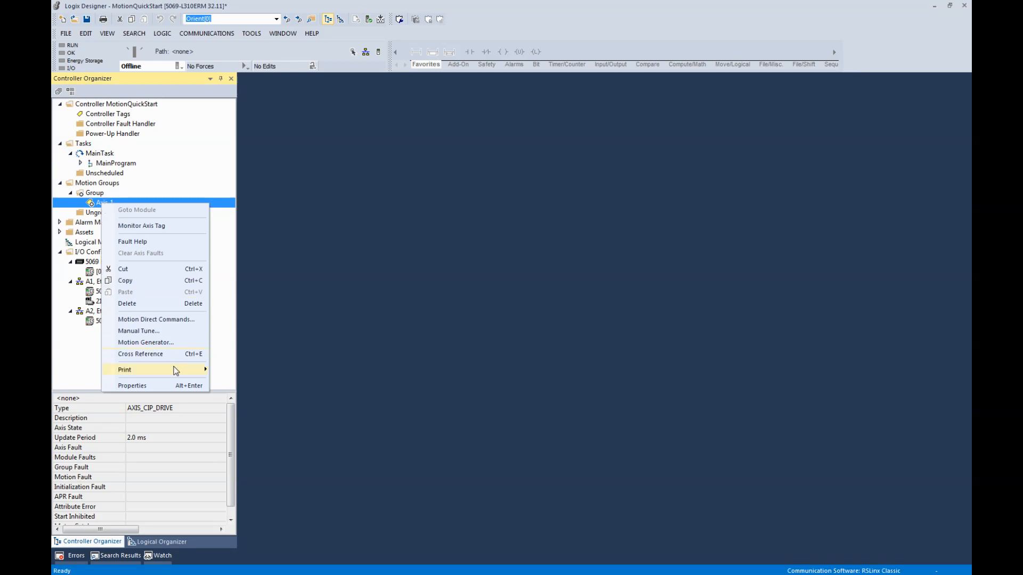
{"action": "left_click", "coordinate": [146, 385]}
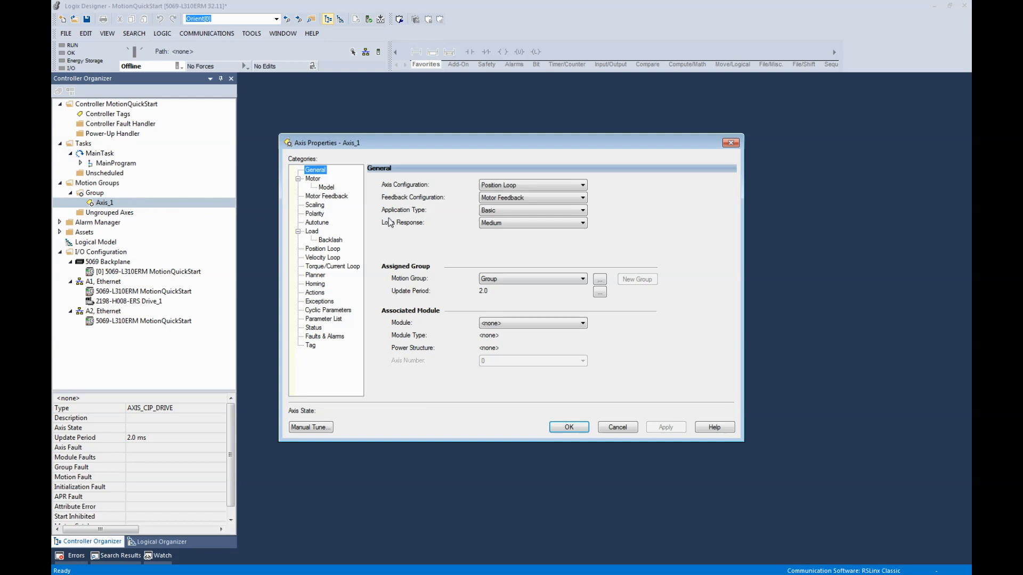
{"action": "left_click", "coordinate": [584, 321]}
{"action": "left_click", "coordinate": [532, 340]}
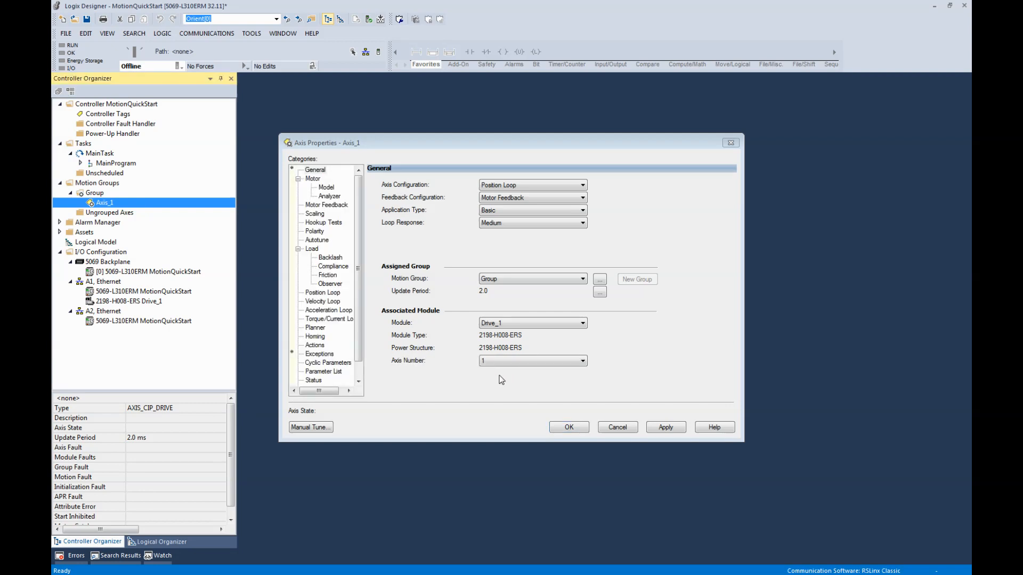
{"action": "left_click", "coordinate": [513, 363]}
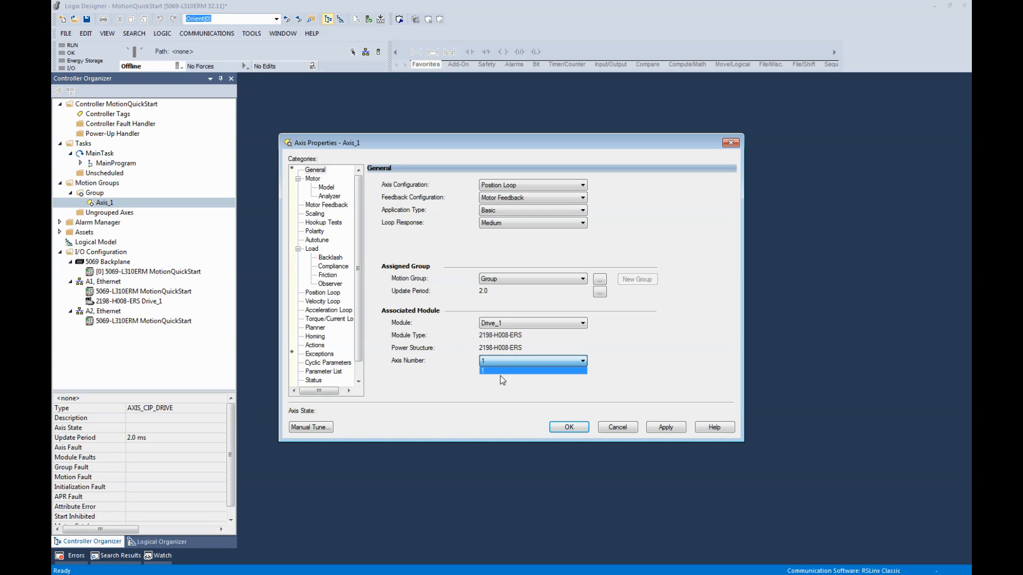
{"action": "left_click", "coordinate": [683, 363]}
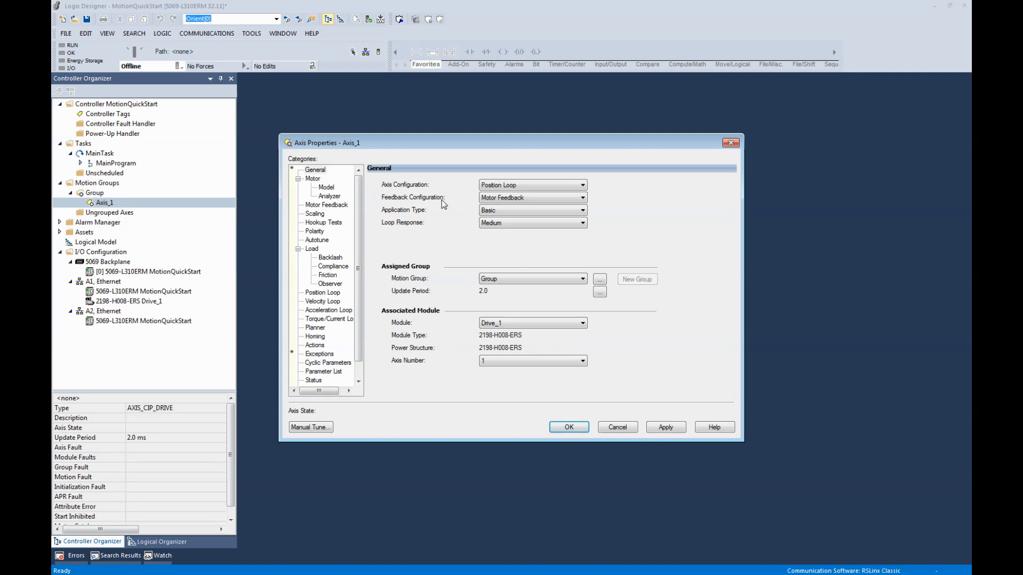
- Set Axis_1's motor data source to Catalog Number, choose motor VPF-B0632T-P and apply the change
{"action": "left_click", "coordinate": [317, 180]}
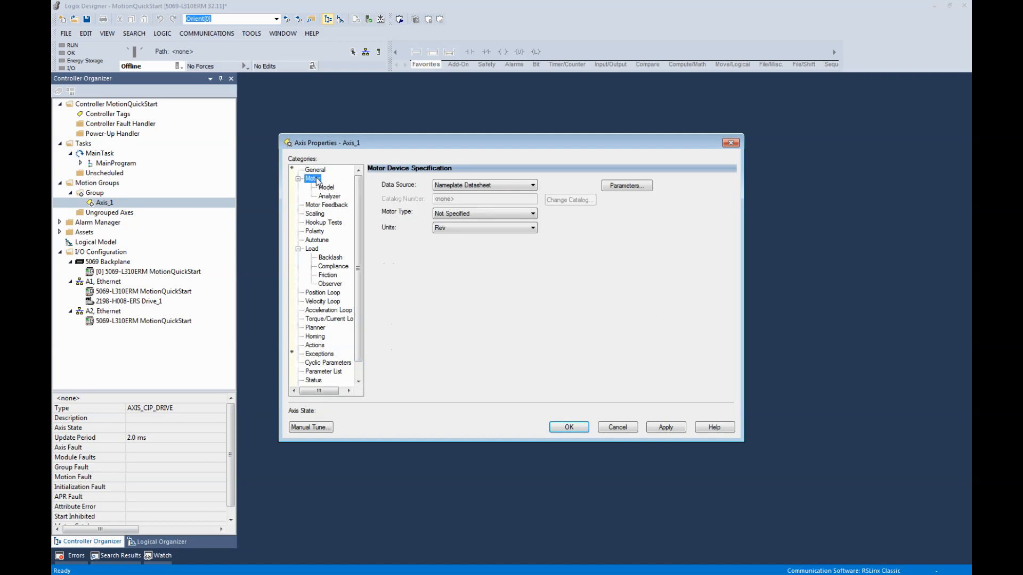
{"action": "left_click", "coordinate": [517, 187]}
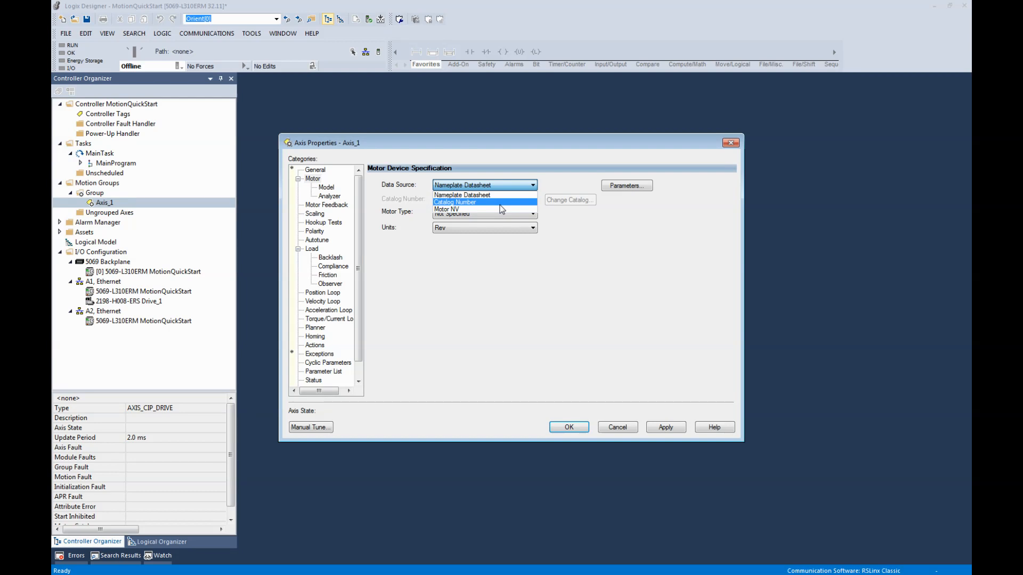
{"action": "left_click", "coordinate": [500, 204]}
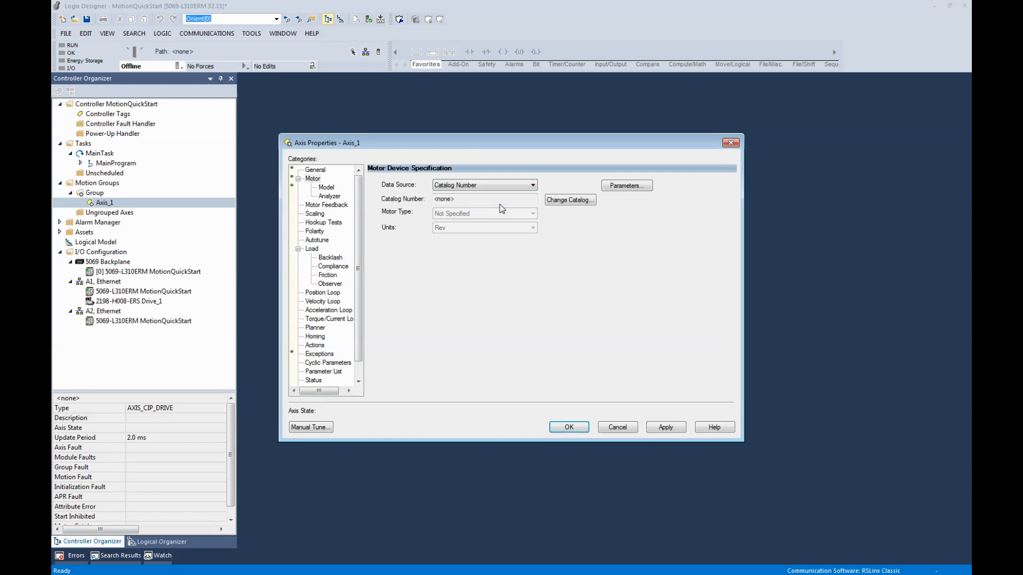
{"action": "left_click", "coordinate": [564, 201]}
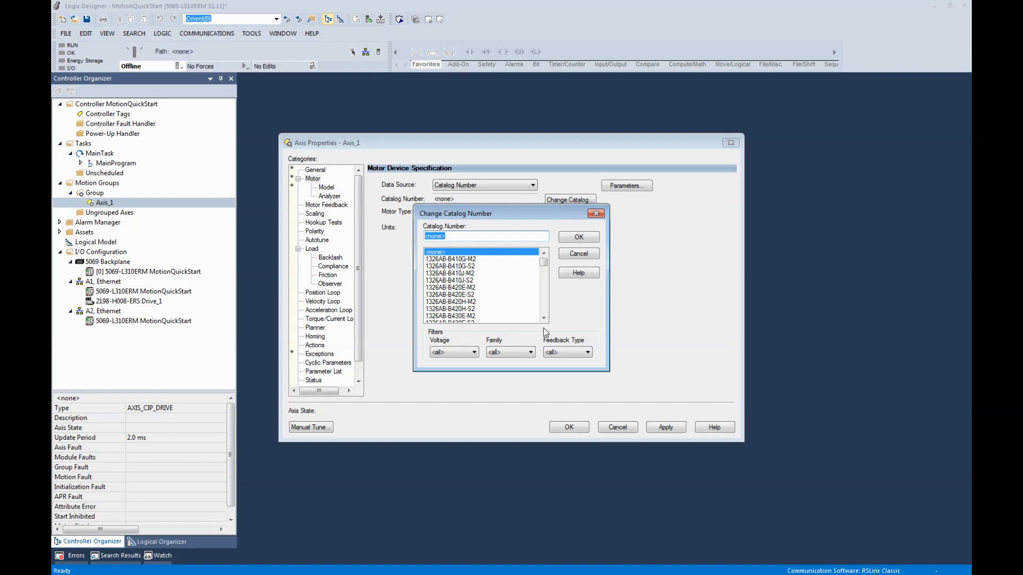
{"action": "left_click_drag", "start_coordinate": [544, 268], "coordinate": [544, 304]}
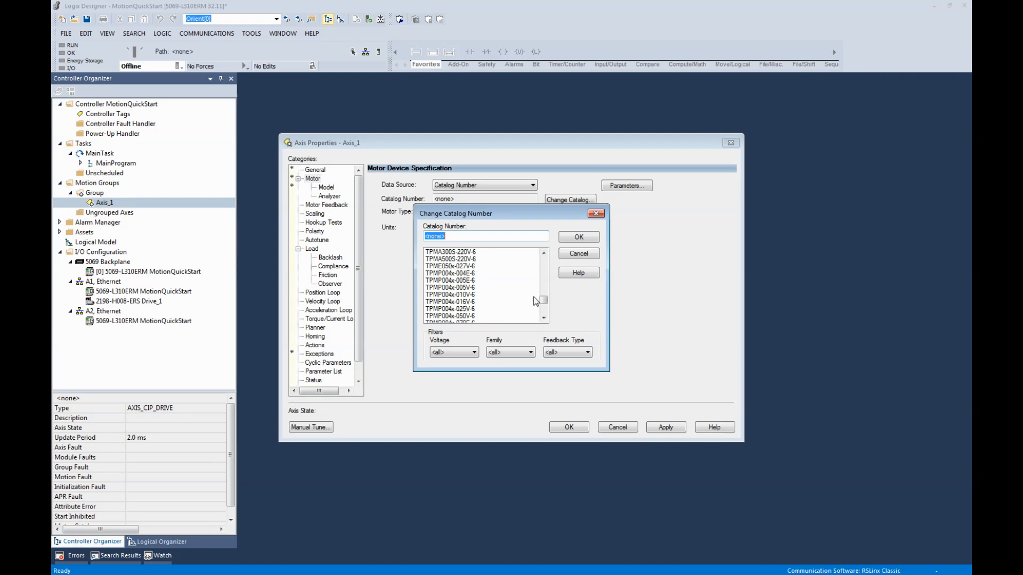
{"action": "mouse_move", "coordinate": [542, 302]}
{"action": "left_mouse_down"}
{"action": "mouse_move", "coordinate": [543, 261]}
{"action": "mouse_move", "coordinate": [544, 307]}
{"action": "left_mouse_up"}
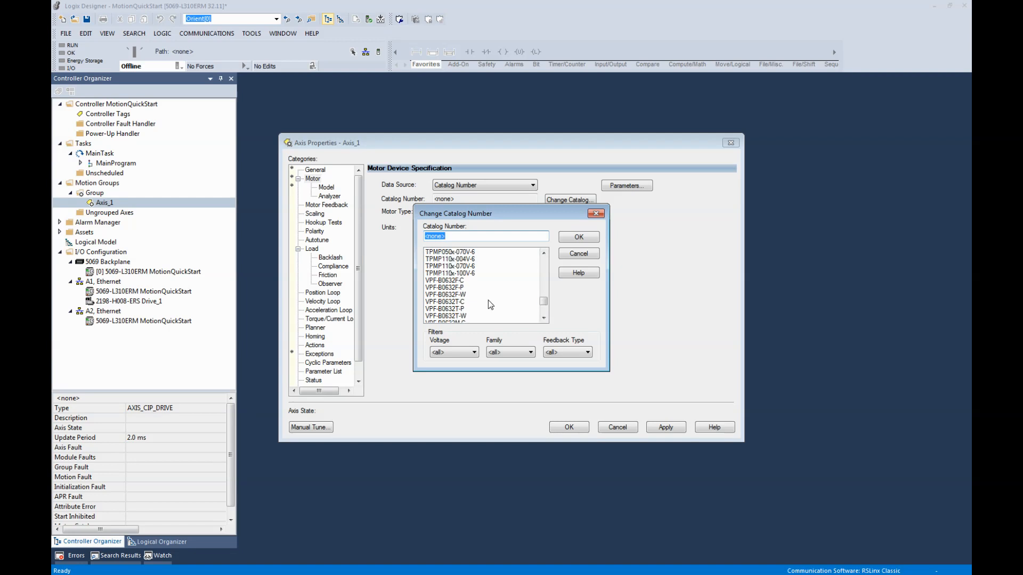
{"action": "left_click", "coordinate": [447, 309]}
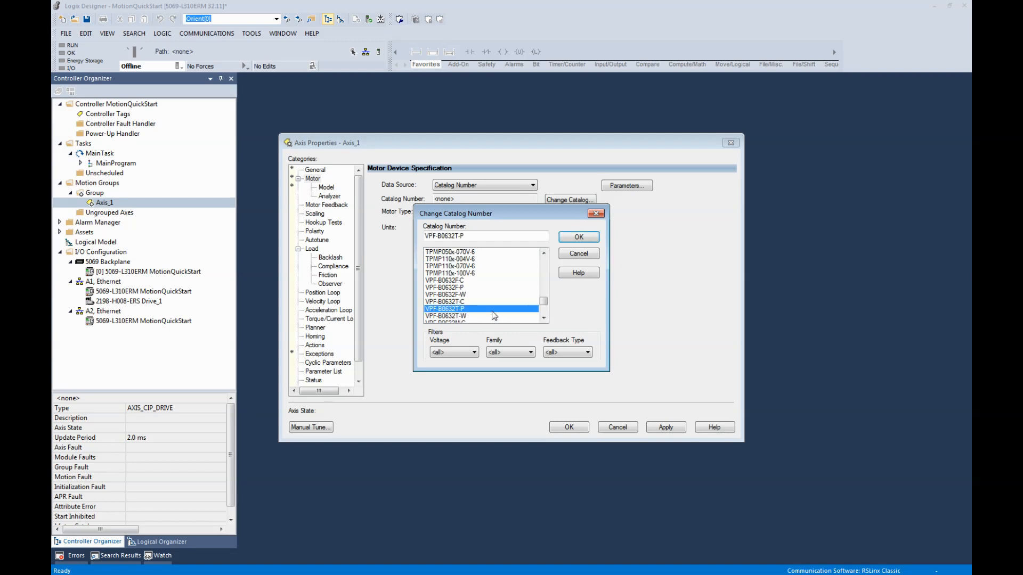
{"action": "left_click", "coordinate": [575, 238]}
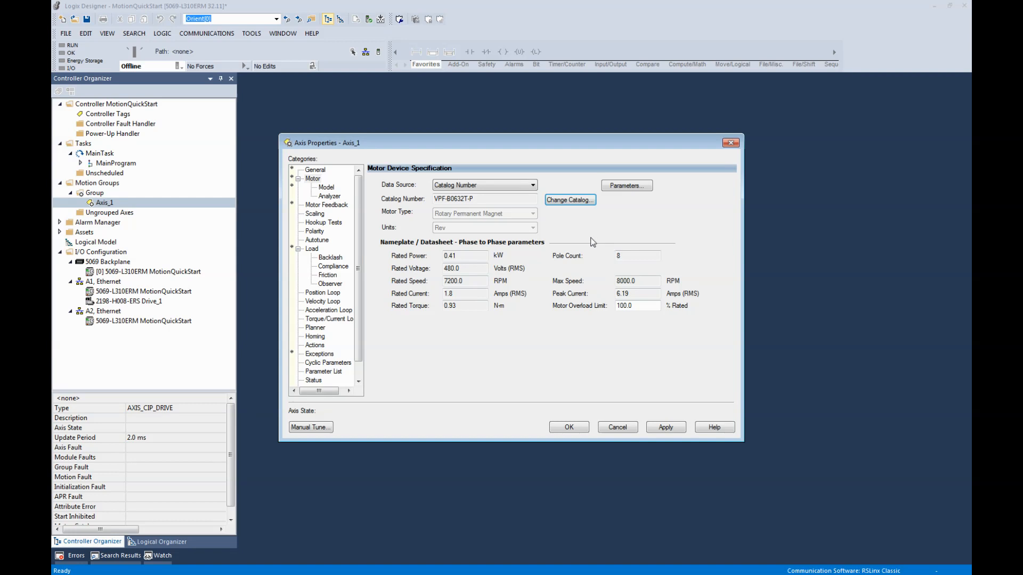
{"action": "double_click", "coordinate": [475, 199]}
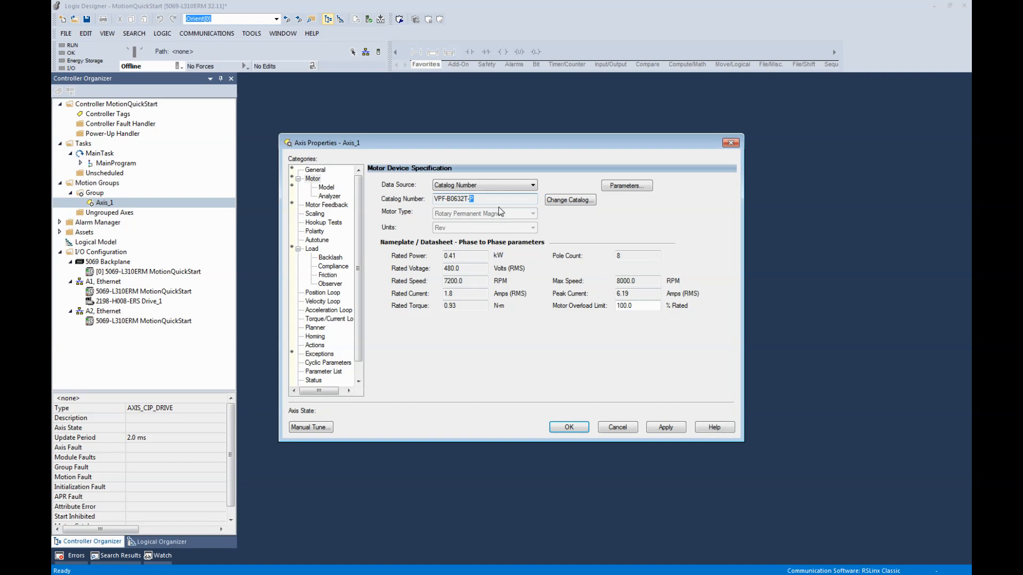
{"action": "left_click_drag", "start_coordinate": [475, 199], "coordinate": [432, 200]}
{"action": "left_click", "coordinate": [666, 427]}
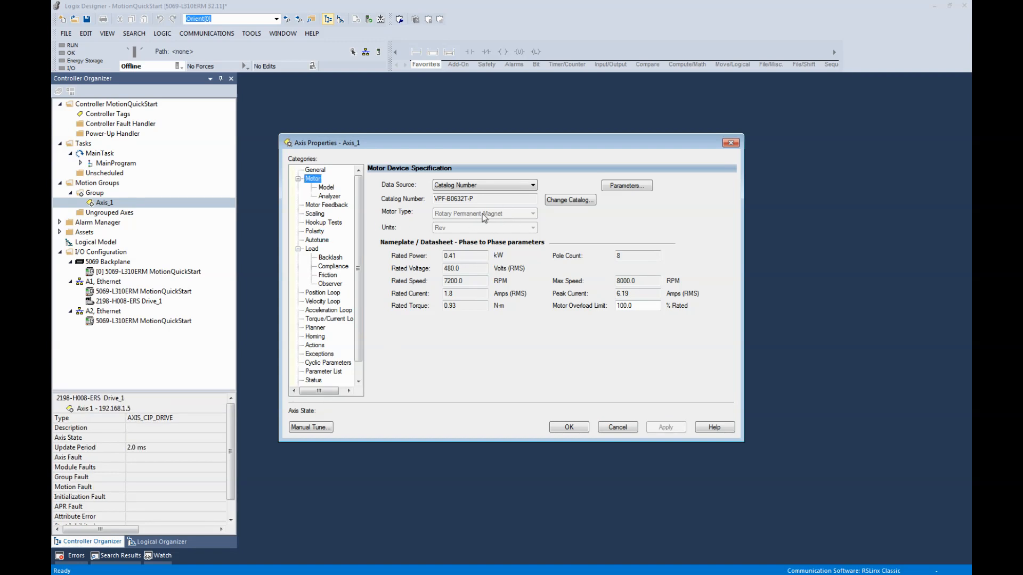
- Check the axis's motor feedback settings and open its scaling settings
{"action": "left_click", "coordinate": [314, 222]}
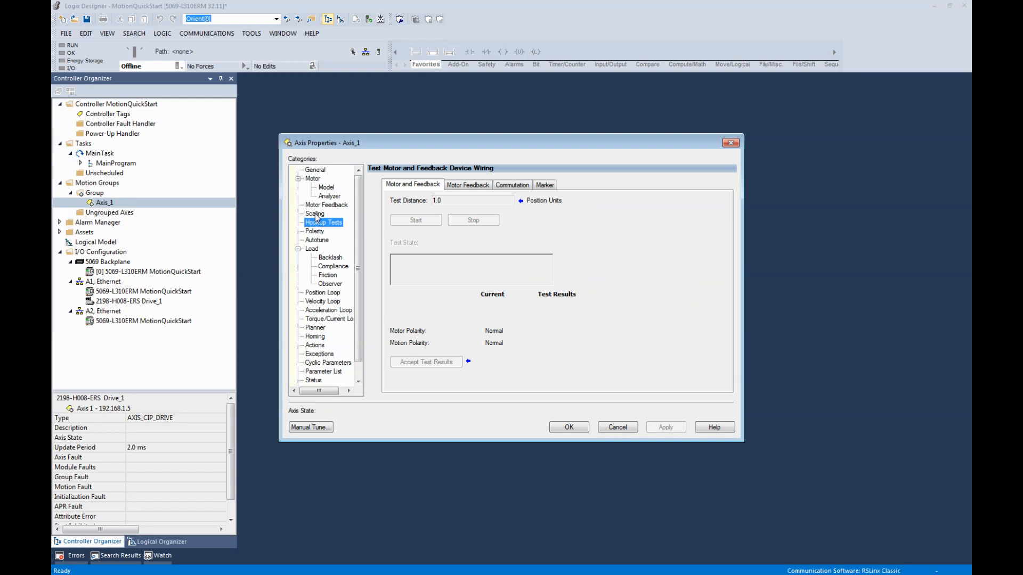
{"action": "left_click", "coordinate": [318, 205]}
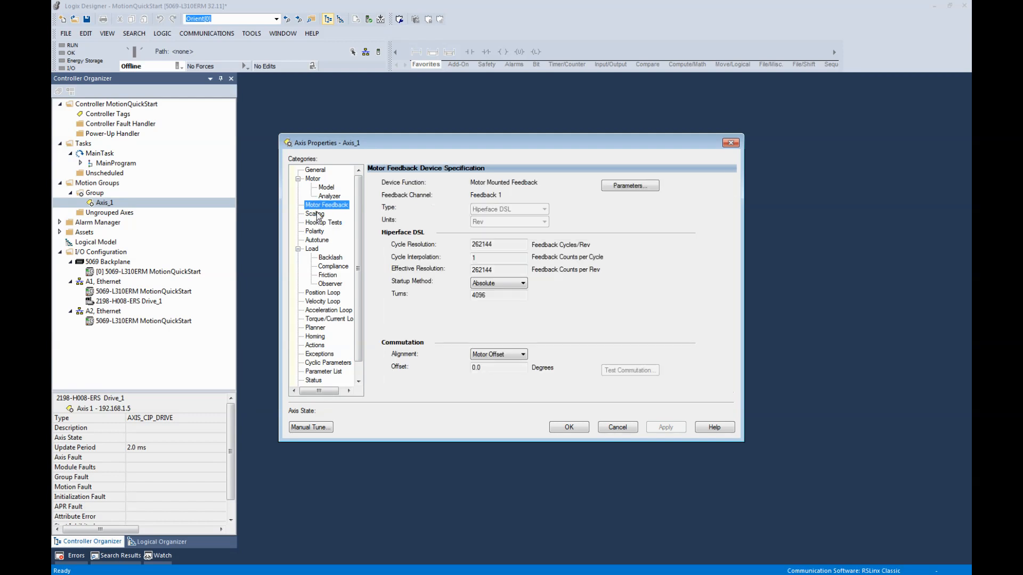
{"action": "left_click", "coordinate": [318, 214]}
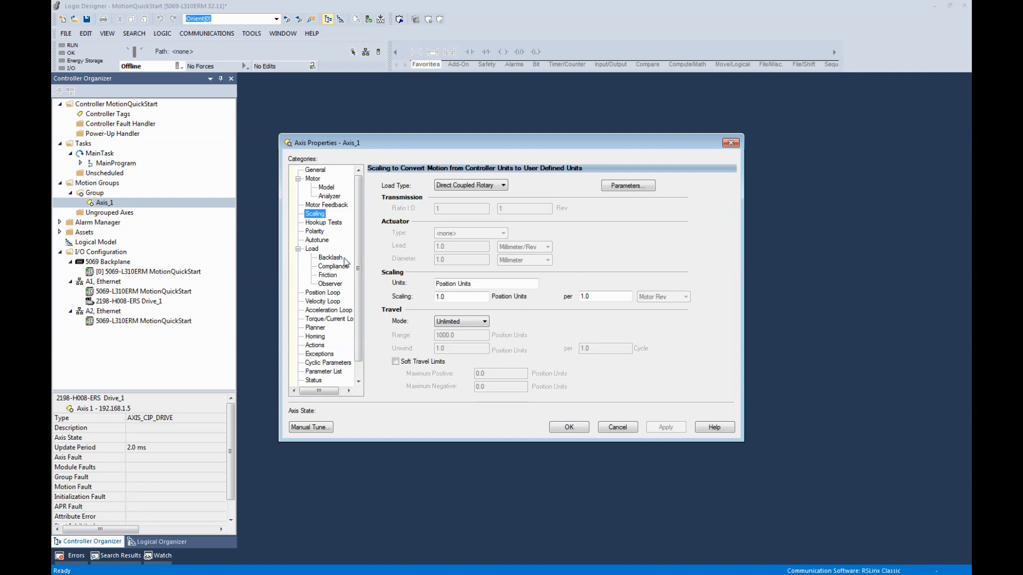
- Keep the Direct Coupled Rotary load type and set the scaling to 360 with Degrees as the units
{"action": "left_click", "coordinate": [489, 188]}
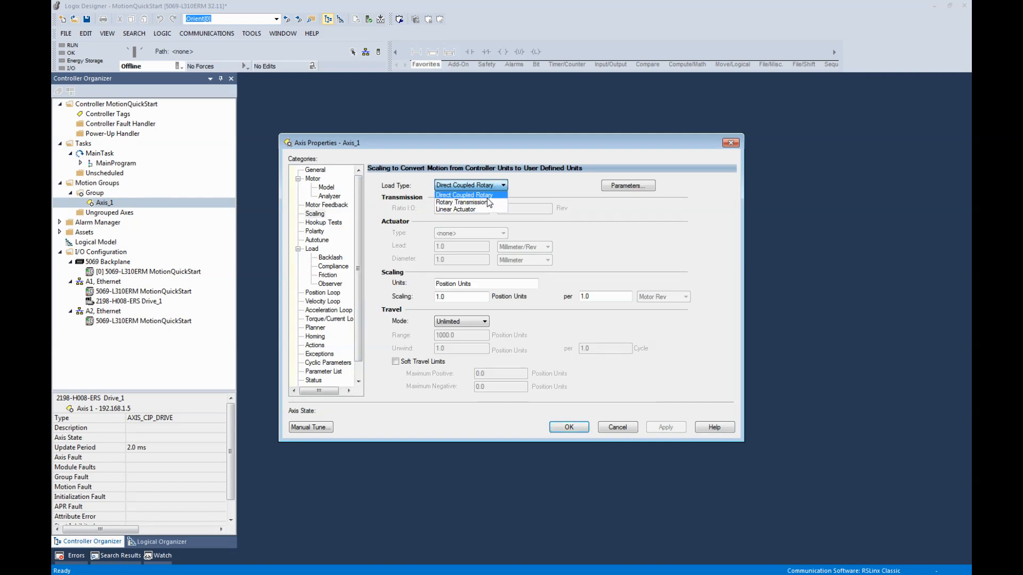
{"action": "left_click", "coordinate": [496, 195]}
{"action": "left_click_drag", "start_coordinate": [476, 299], "coordinate": [426, 300]}
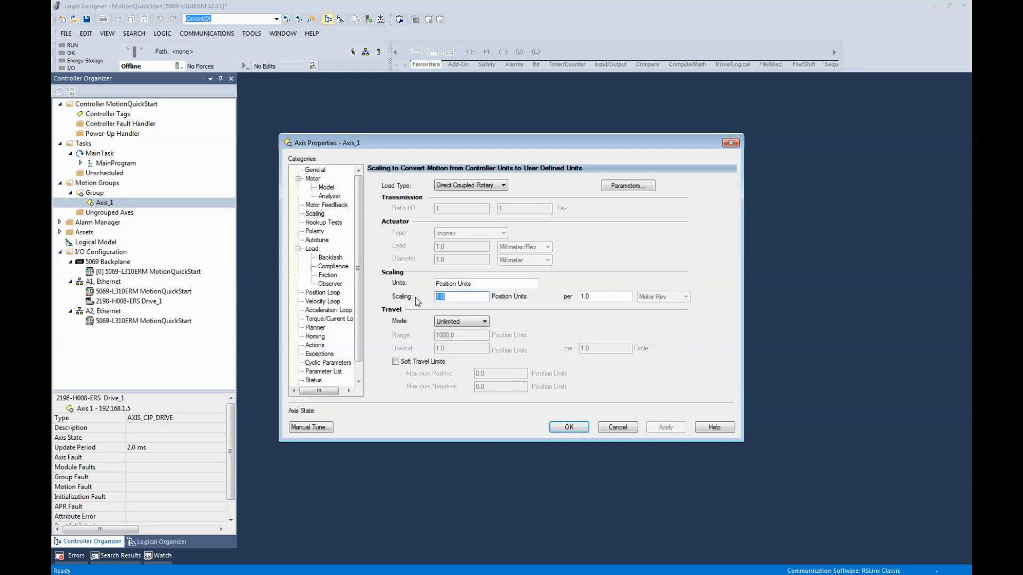
{"action": "type", "text": "360"}
{"action": "left_click_drag", "start_coordinate": [532, 284], "coordinate": [421, 288]}
{"action": "type", "text": "Degrees"}
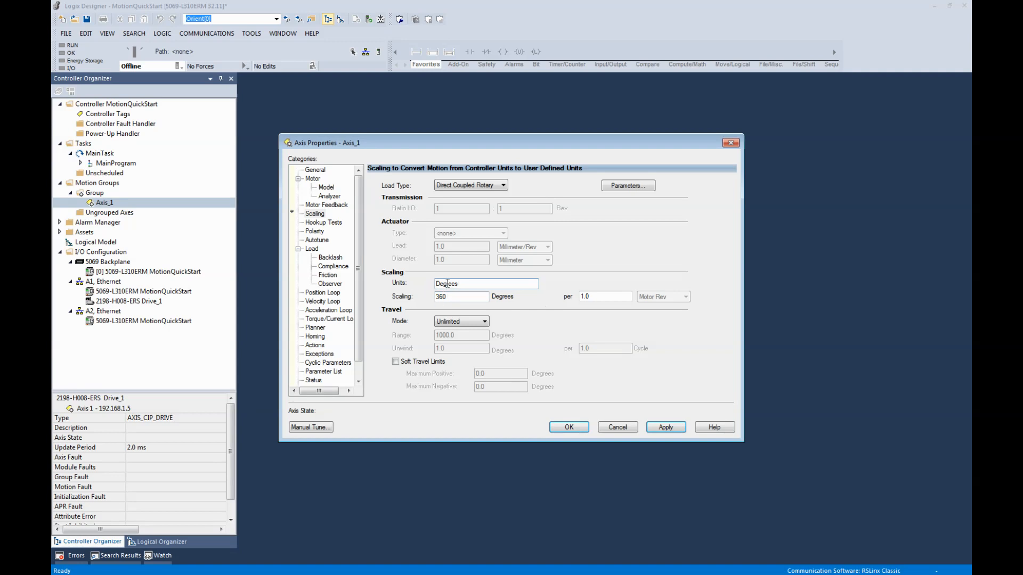
- Change the load type to Rotary Transmission and set the transmission ratio to 517:31
{"action": "left_click", "coordinate": [504, 186]}
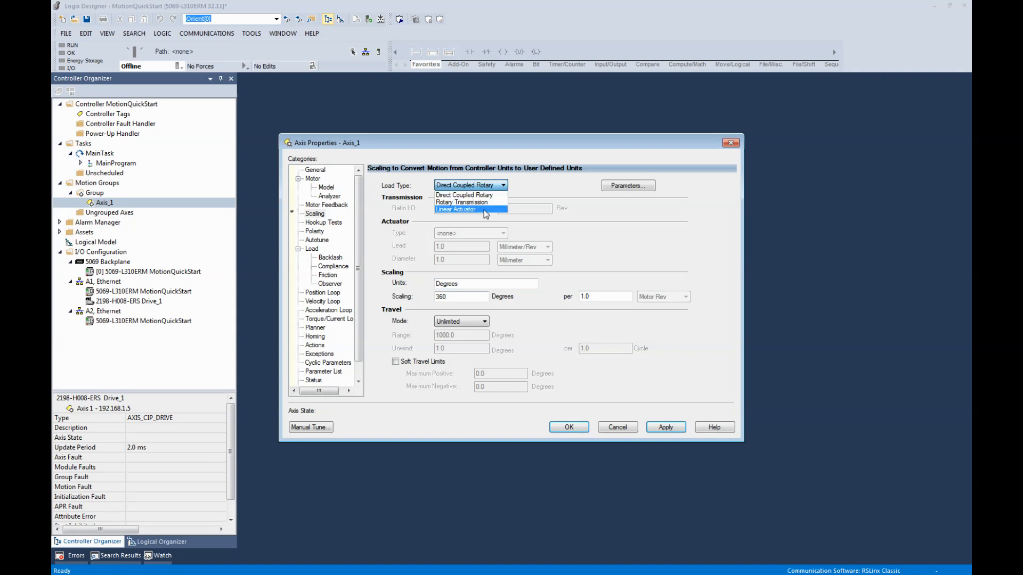
{"action": "left_click", "coordinate": [485, 197]}
{"action": "left_click", "coordinate": [490, 188]}
{"action": "left_click", "coordinate": [488, 202]}
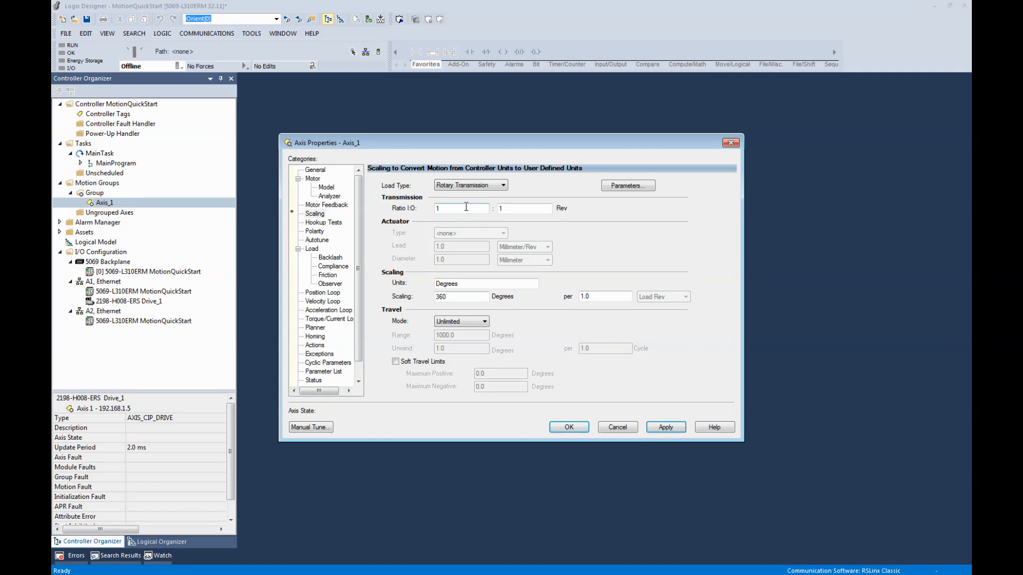
{"action": "double_click", "coordinate": [439, 210]}
{"action": "type", "text": "517"}
{"action": "double_click", "coordinate": [527, 208]}
{"action": "type", "text": "31"}
- Change the load type to Linear Actuator with a Screw actuator and a lead of 6 Millimeter/Rev
{"action": "left_click", "coordinate": [496, 188]}
{"action": "left_click", "coordinate": [479, 209]}
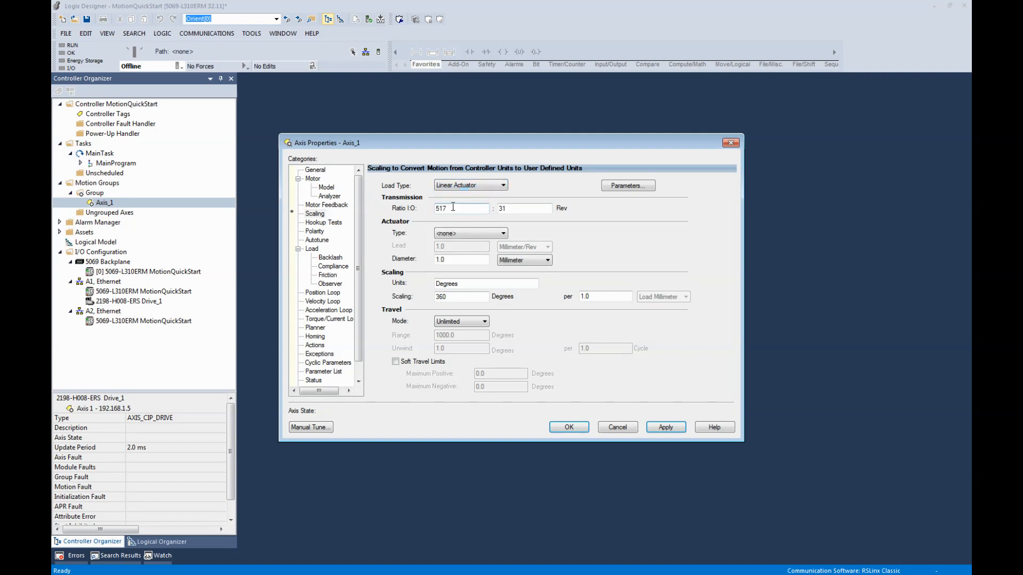
{"action": "left_click", "coordinate": [501, 234]}
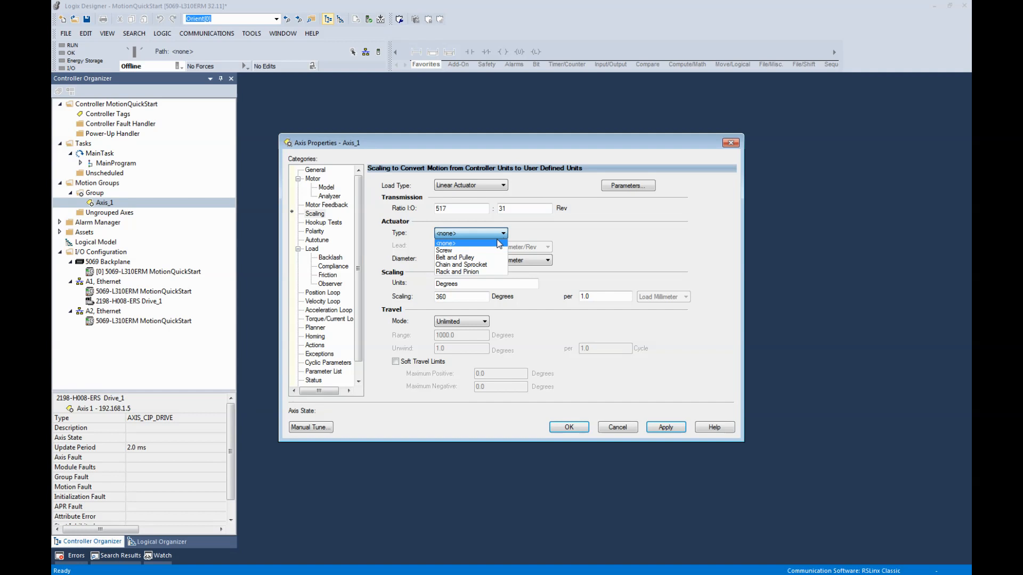
{"action": "left_click", "coordinate": [469, 251]}
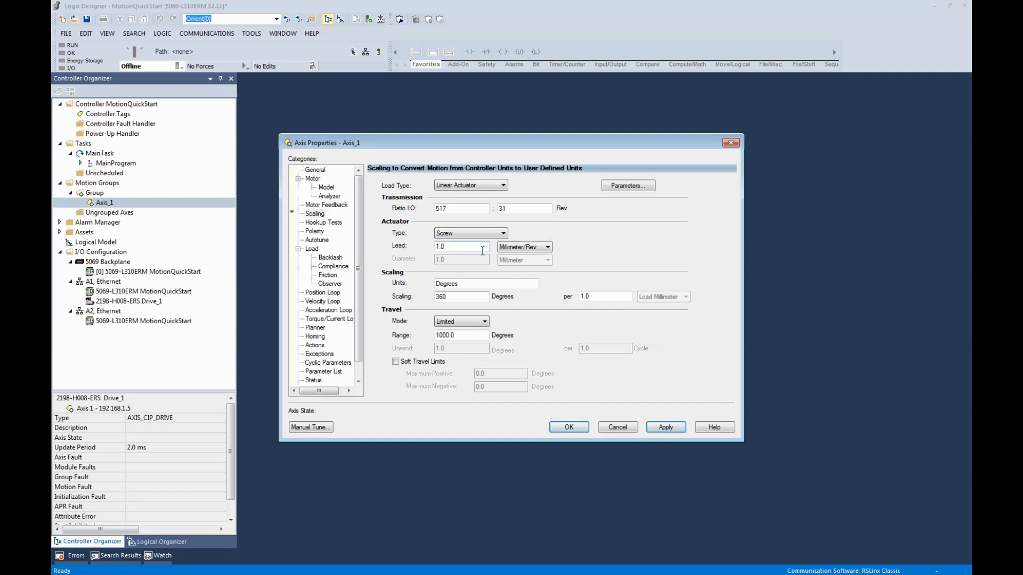
{"action": "left_click", "coordinate": [546, 247]}
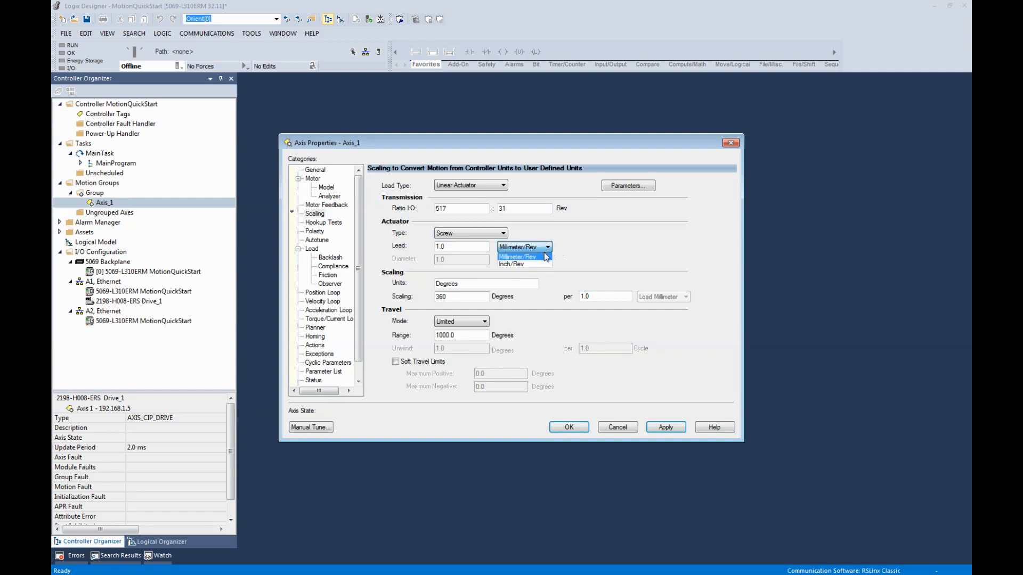
{"action": "left_click", "coordinate": [544, 264]}
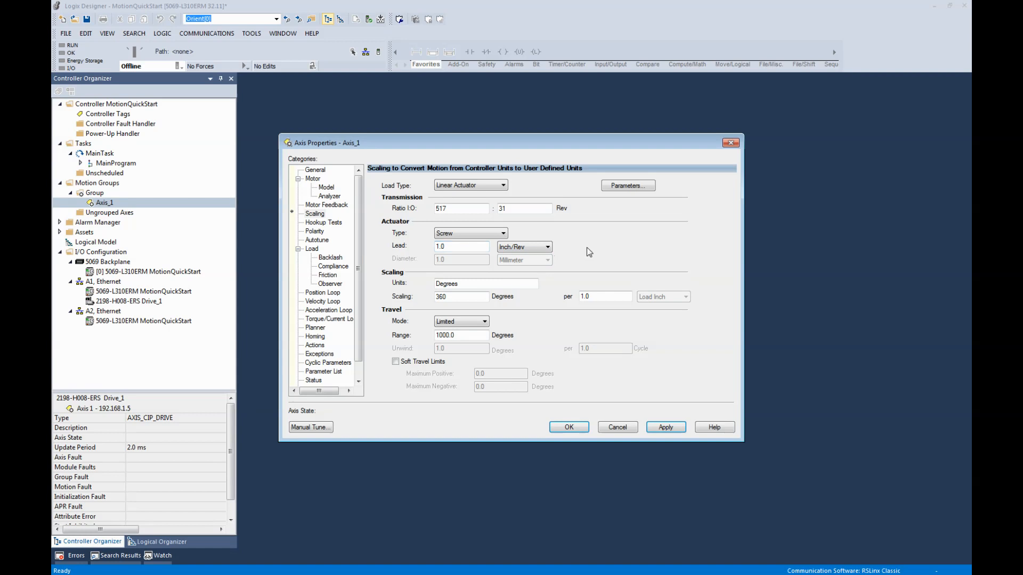
{"action": "left_click", "coordinate": [546, 247]}
{"action": "left_click", "coordinate": [509, 256]}
{"action": "double_click", "coordinate": [459, 246]}
{"action": "type", "text": "6"}
- Set the scaling units to Millimeters and the scaling value to 1, keeping the lead unit at Millimeter/Rev
{"action": "double_click", "coordinate": [473, 282]}
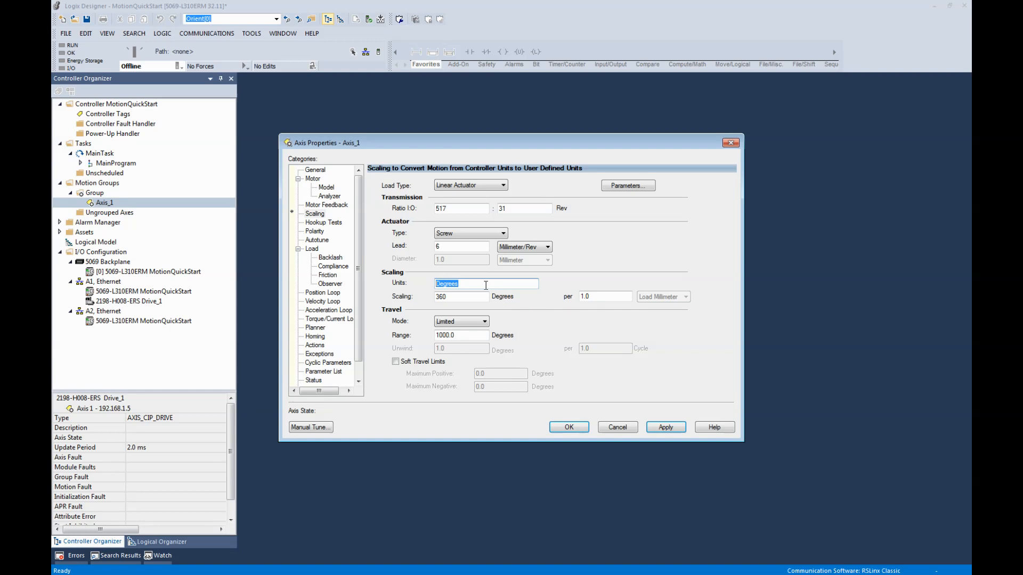
{"action": "type", "text": "Milim"}
{"action": "key", "text": "BackSpace"}
{"action": "key", "text": "BackSpace"}
{"action": "type", "text": "limeter"}
{"action": "double_click", "coordinate": [453, 296]}
{"action": "type", "text": "1"}
{"action": "left_click", "coordinate": [542, 248]}
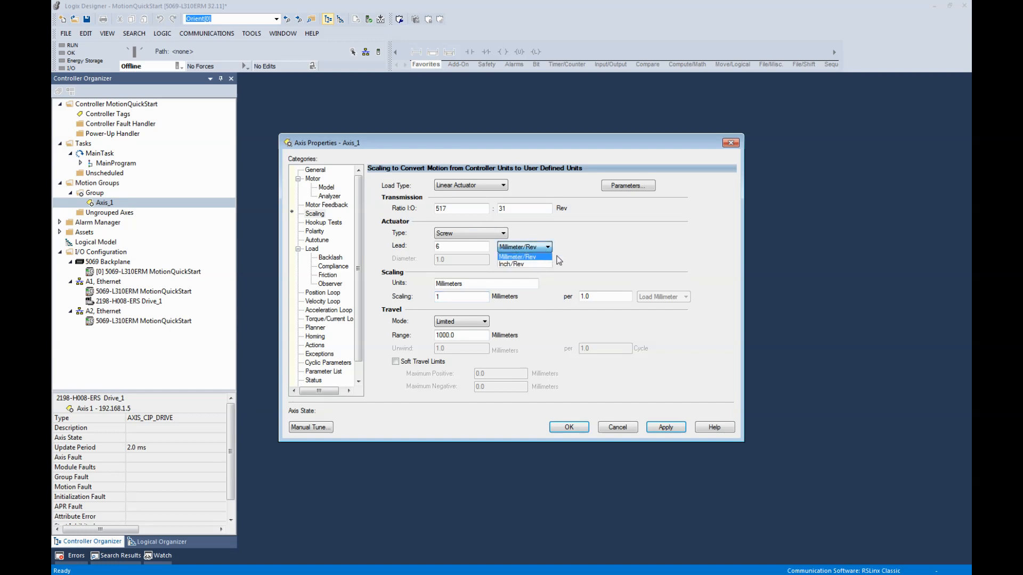
{"action": "left_click", "coordinate": [518, 257]}
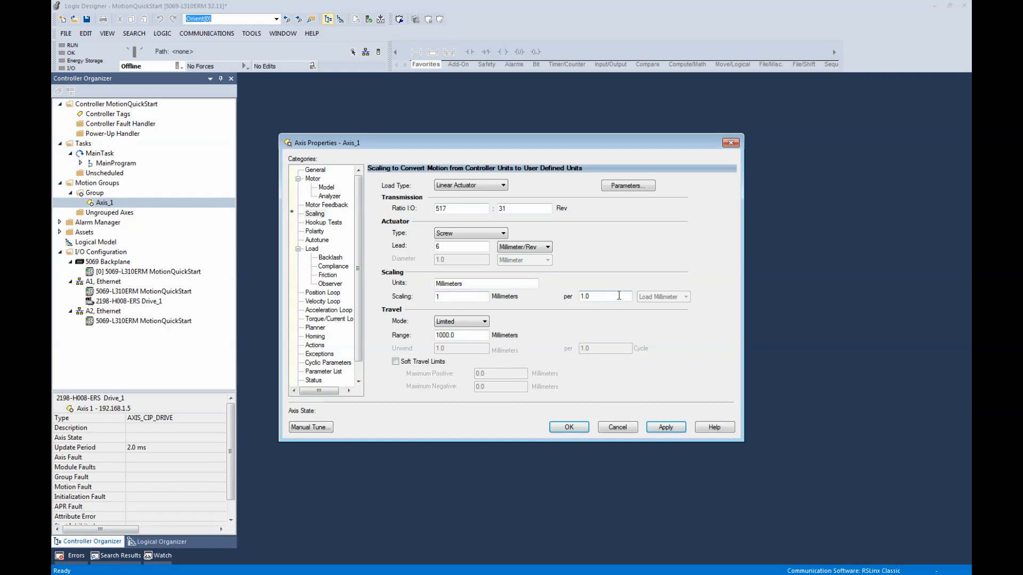
- Set the autotune application type to Custom and exclude the Torque Low Pass Filter from the gains to tune
{"action": "left_click", "coordinate": [317, 240]}
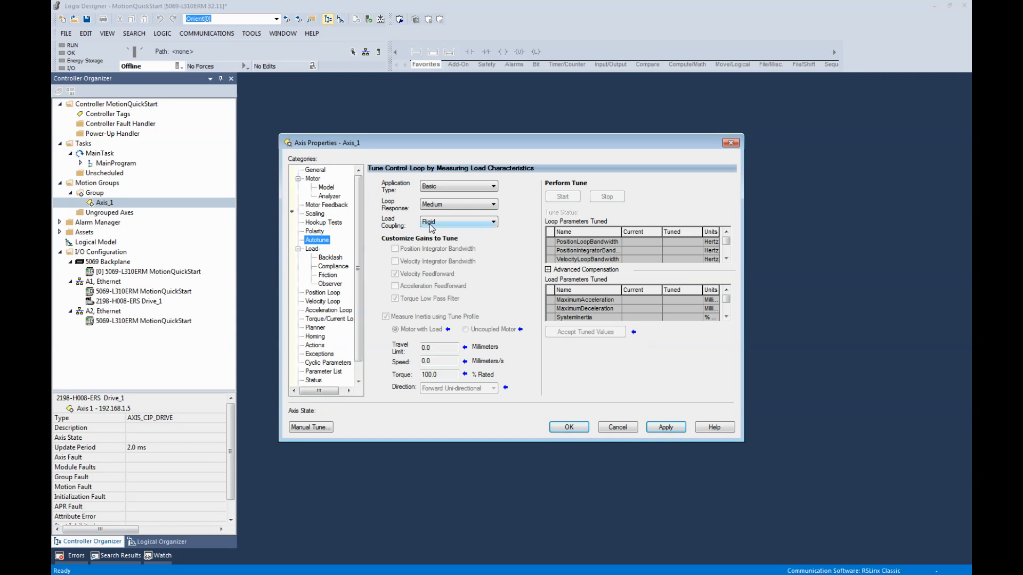
{"action": "left_click", "coordinate": [493, 186]}
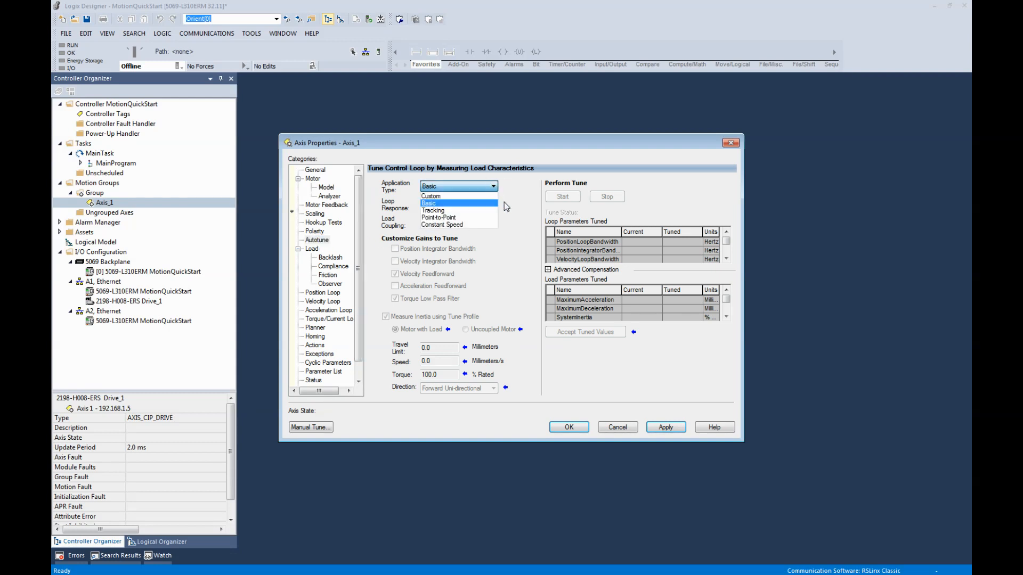
{"action": "left_click", "coordinate": [449, 194]}
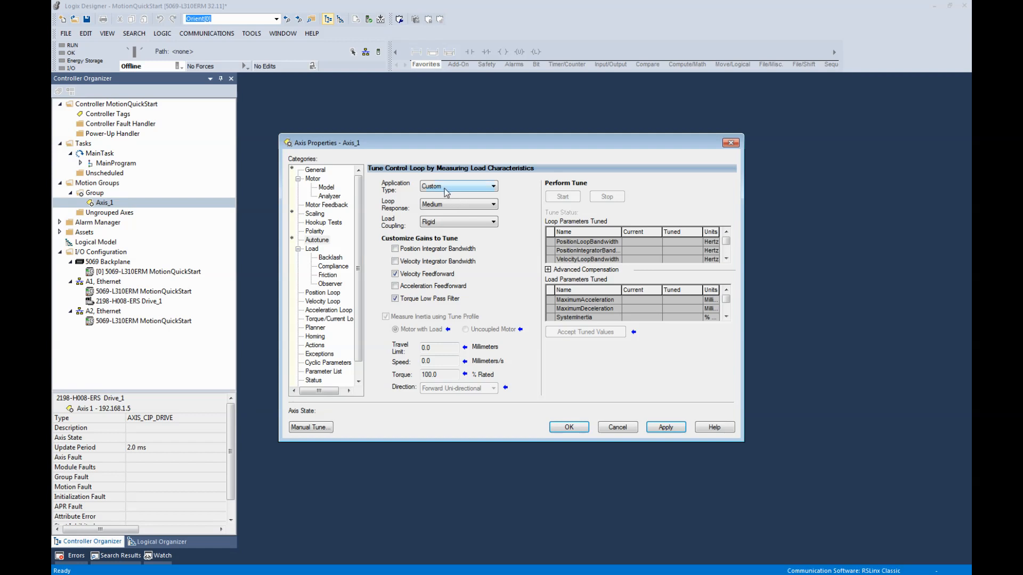
{"action": "left_click", "coordinate": [395, 299]}
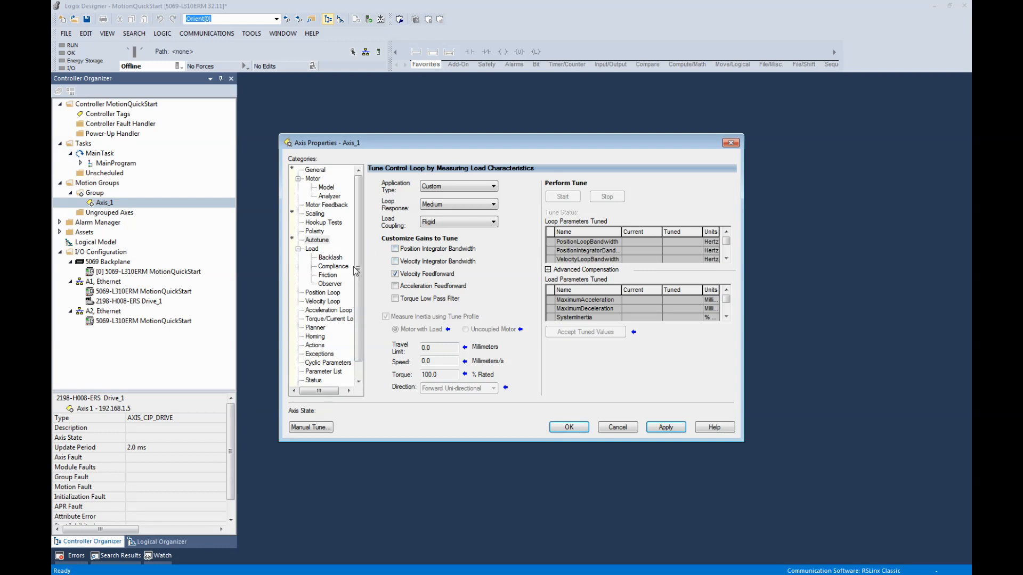
- Set the axis's load observer configuration to Load Observer with Velocity Estimate and apply the changes
{"action": "left_click", "coordinate": [313, 250]}
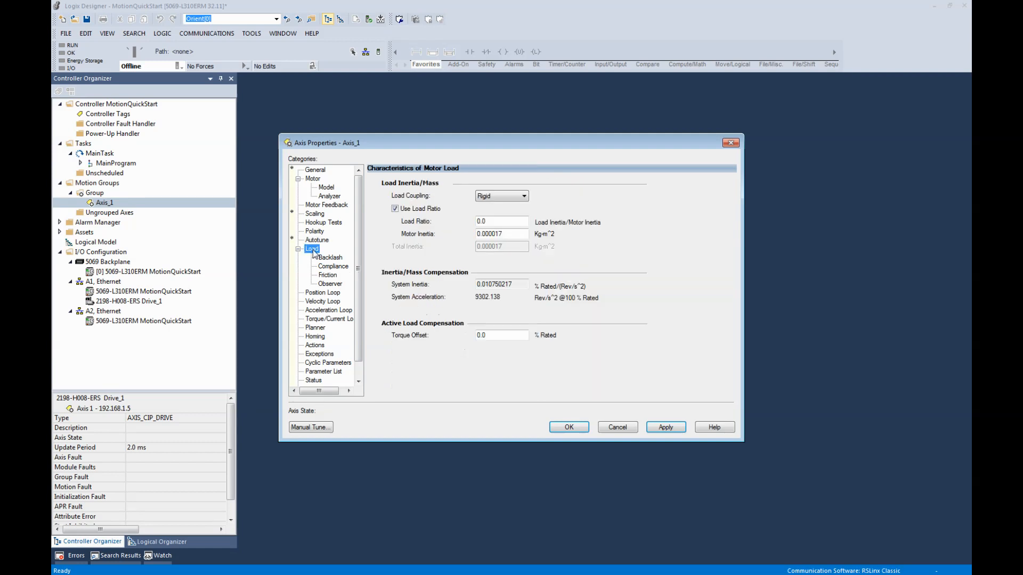
{"action": "left_click", "coordinate": [338, 268]}
{"action": "left_click", "coordinate": [335, 284]}
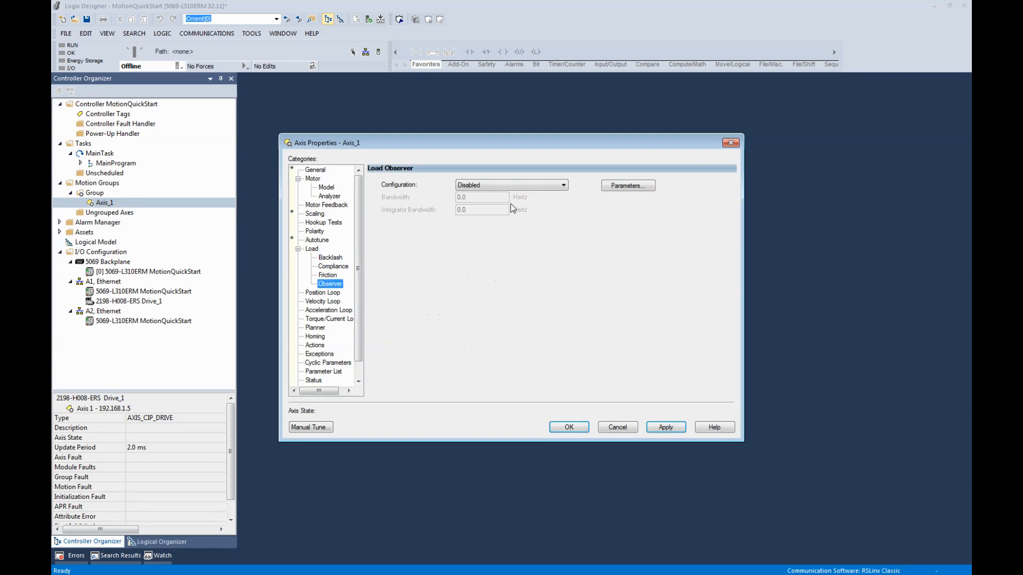
{"action": "left_click", "coordinate": [553, 187]}
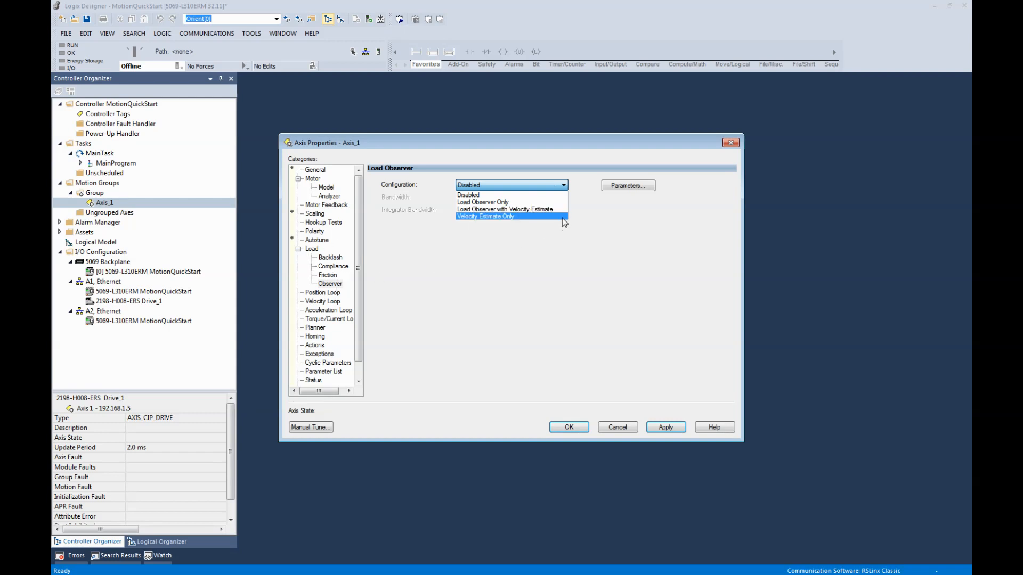
{"action": "left_click", "coordinate": [545, 209]}
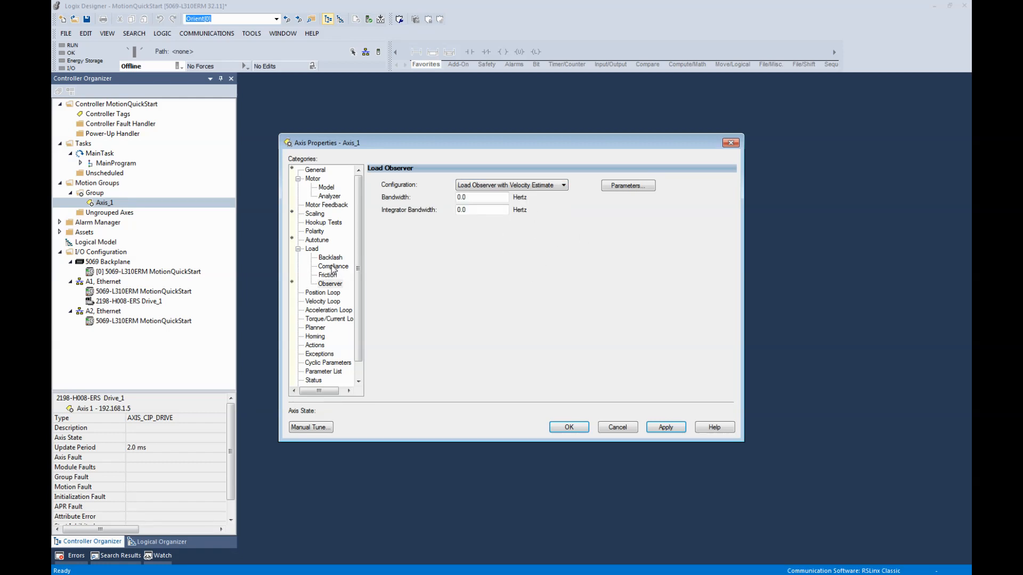
{"action": "left_click", "coordinate": [666, 427]}
- Set the axis's adaptive tuning configuration to Tracking Notch in the load compliance settings, apply it, and close the axis properties
{"action": "left_click", "coordinate": [333, 266]}
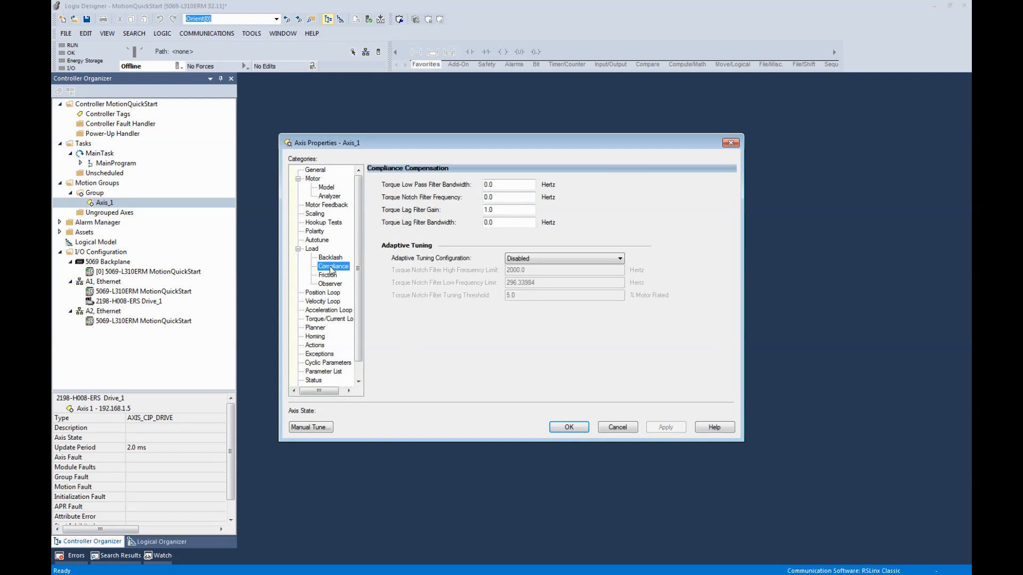
{"action": "left_click", "coordinate": [341, 284]}
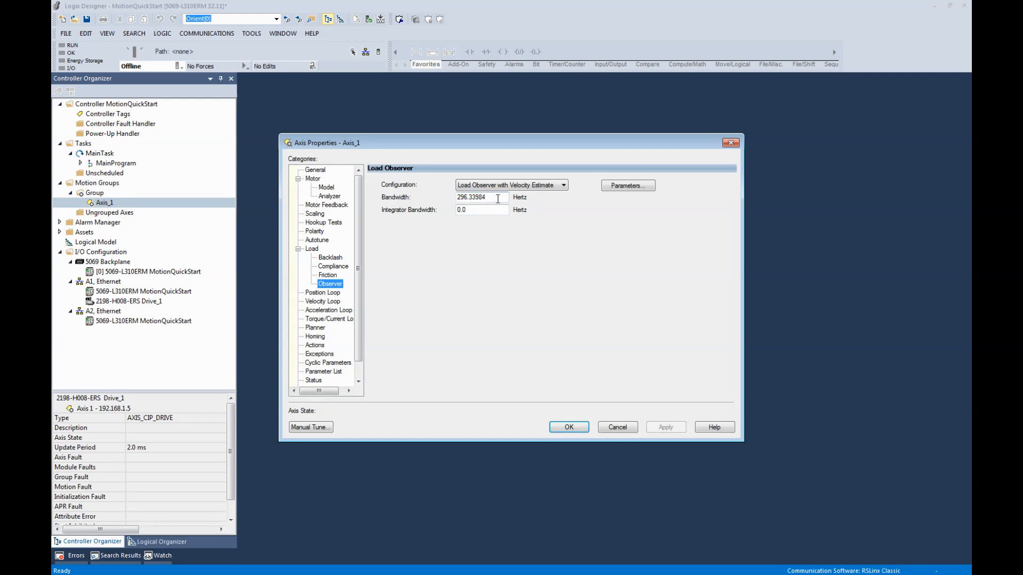
{"action": "left_click", "coordinate": [336, 268]}
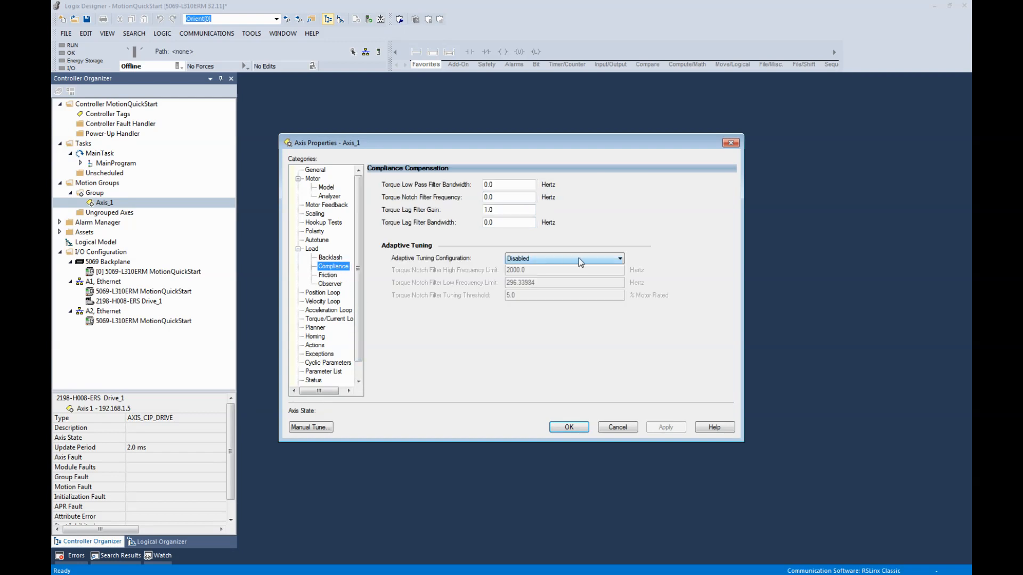
{"action": "left_click", "coordinate": [617, 259]}
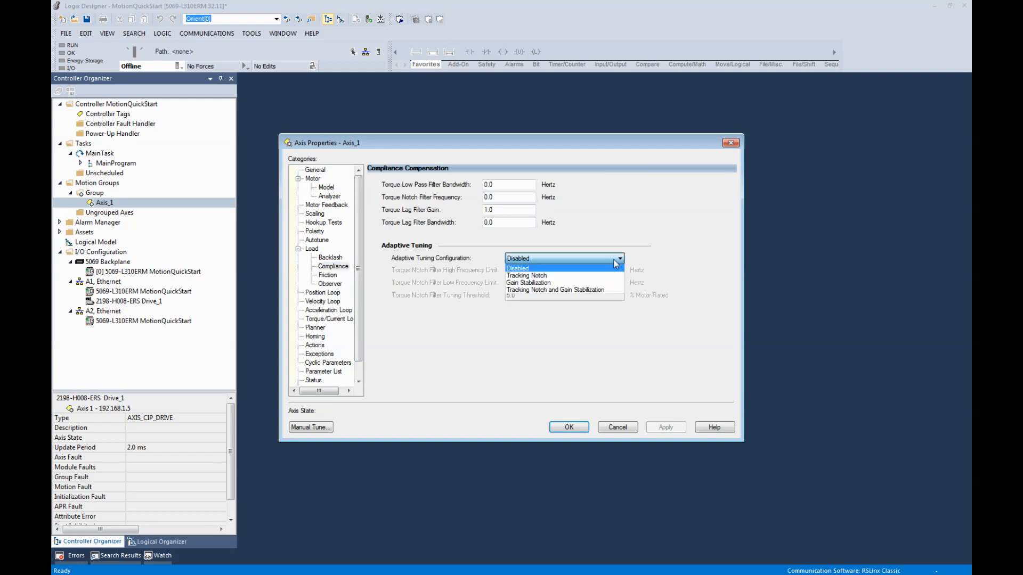
{"action": "left_click", "coordinate": [560, 279]}
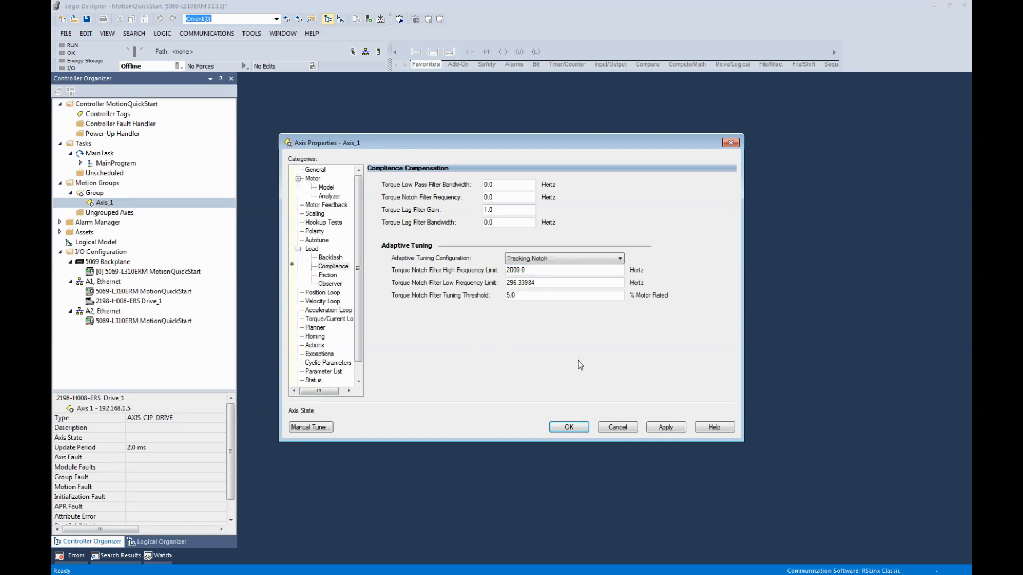
{"action": "left_click", "coordinate": [666, 426]}
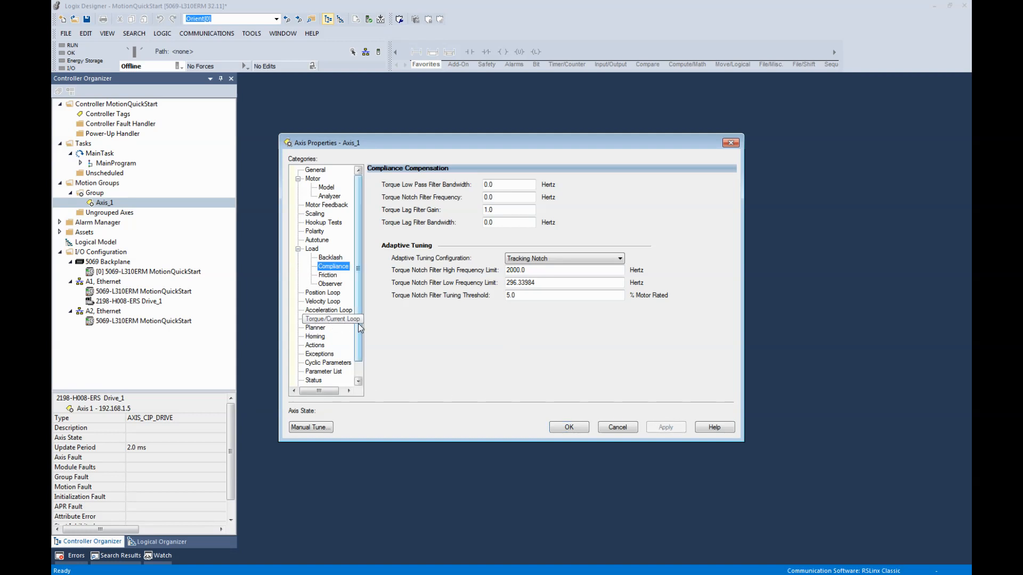
{"action": "scroll", "coordinate": [360, 329], "scroll_direction": "down", "scroll_amount": 1}
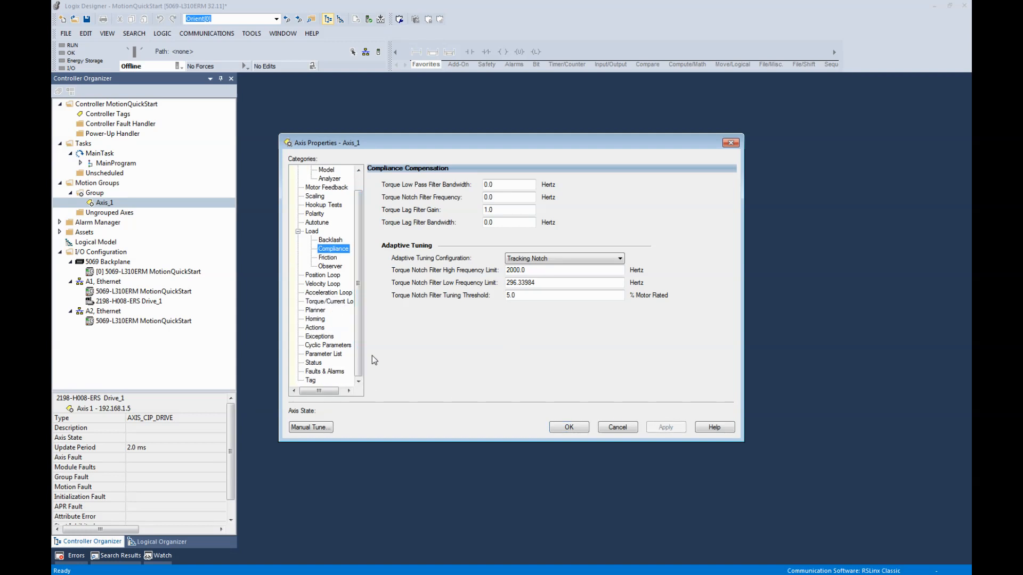
{"action": "left_click", "coordinate": [569, 428]}
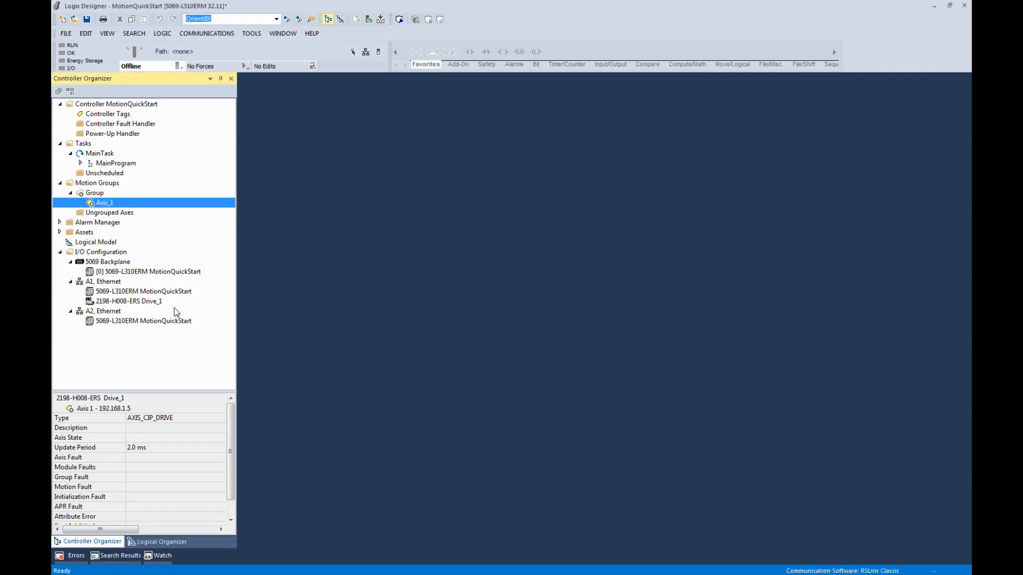
- Open the Motion Direct Commands for Axis_1 and examine the Motion Axis Jog (MAJ) and Motion Axis Move (MAM) parameters
{"action": "right_click", "coordinate": [105, 203]}
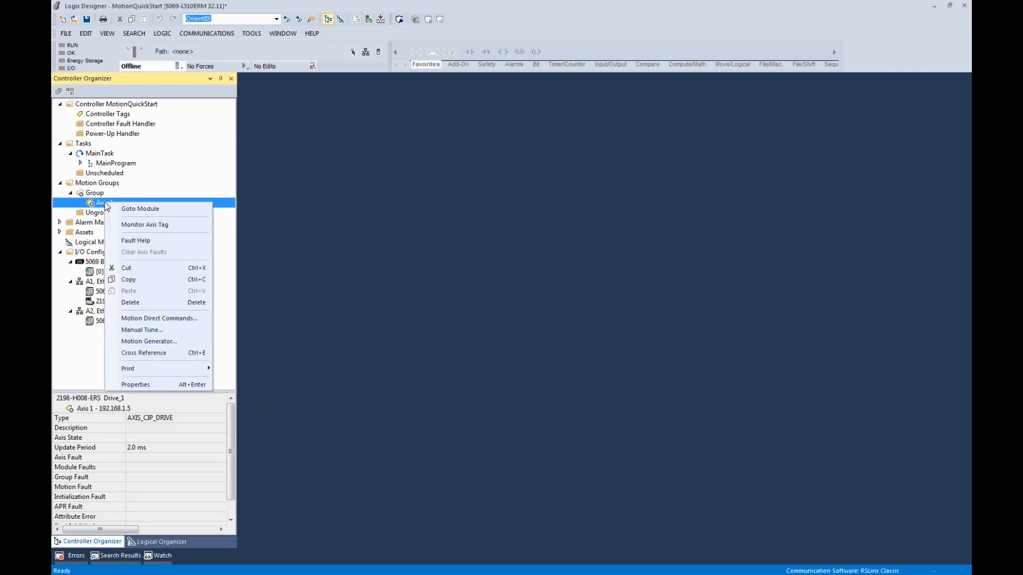
{"action": "left_click", "coordinate": [185, 319]}
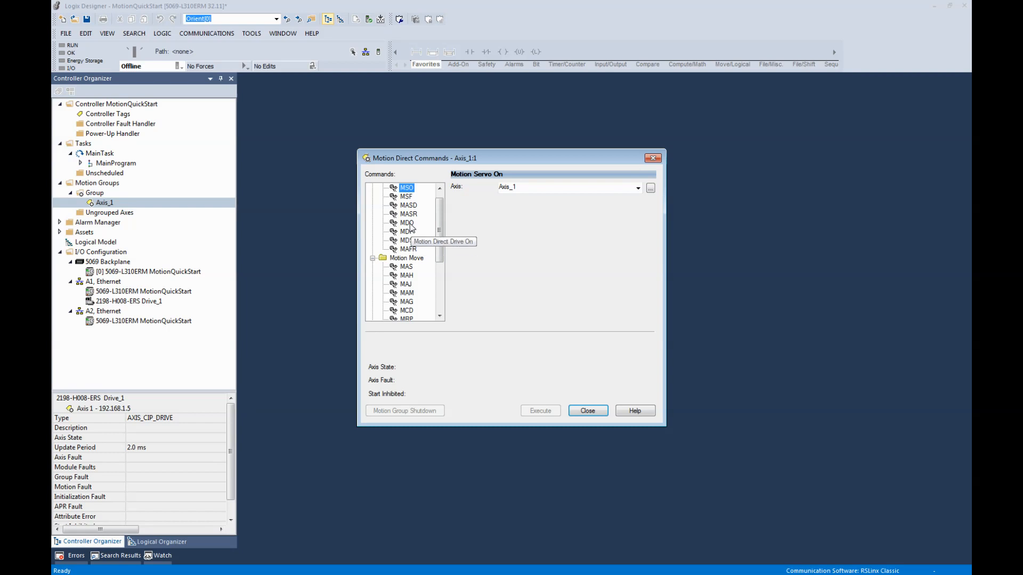
{"action": "left_click", "coordinate": [411, 285]}
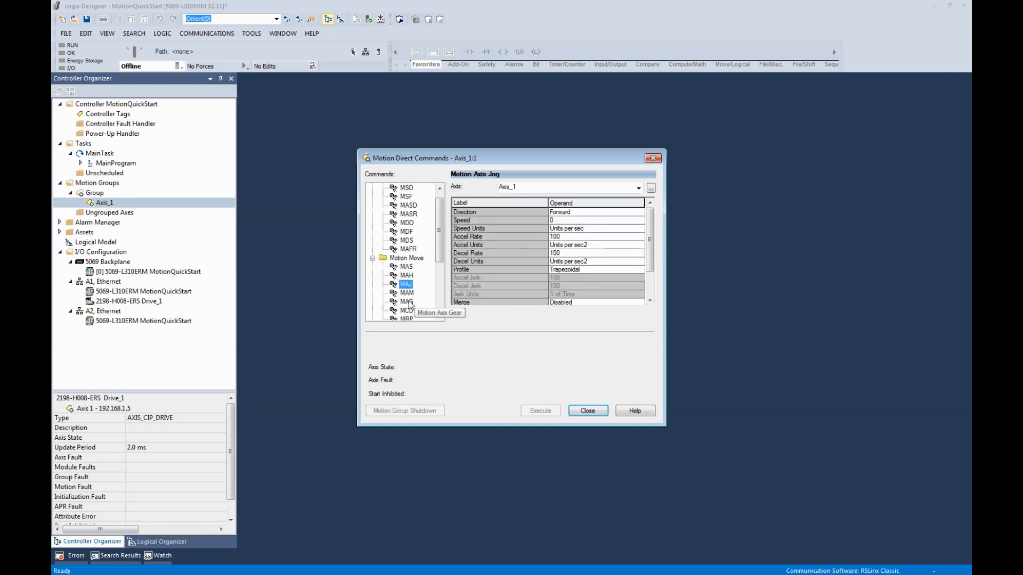
{"action": "left_click", "coordinate": [405, 294]}
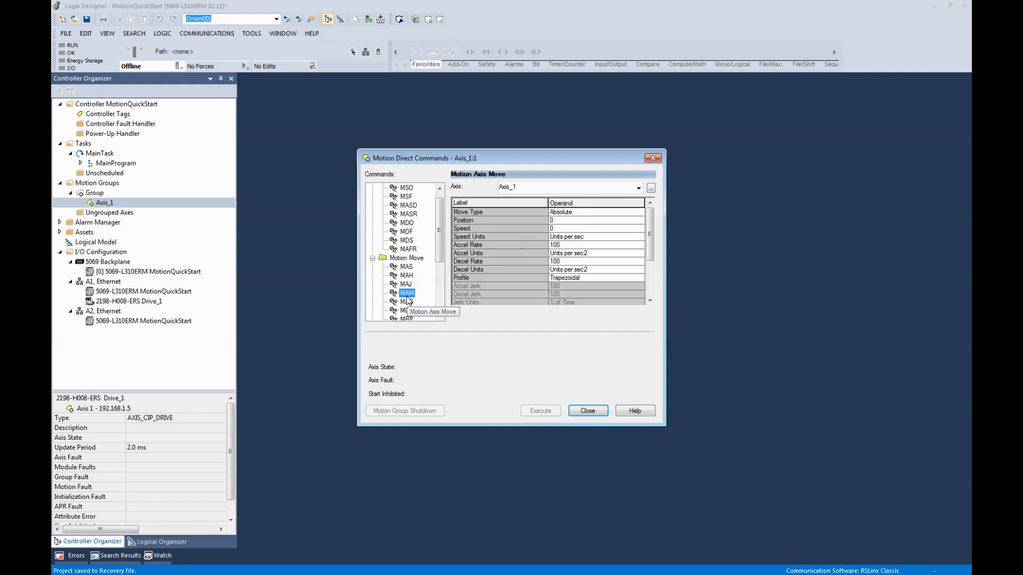
- Set the Motion Axis Move's move type to Incremental for Axis_1, and close the direct commands without executing the move
{"action": "left_click", "coordinate": [600, 213]}
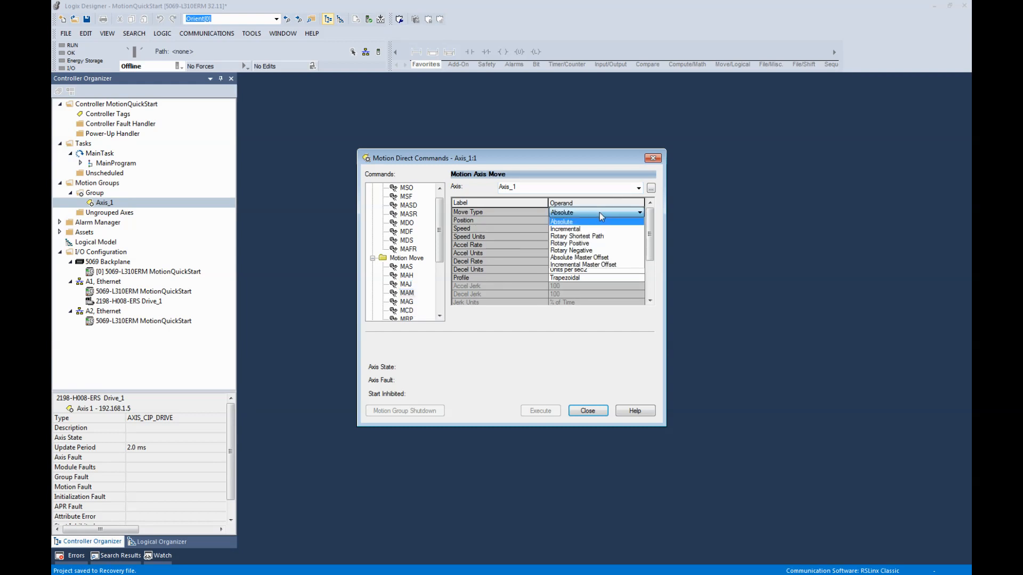
{"action": "left_click", "coordinate": [568, 227]}
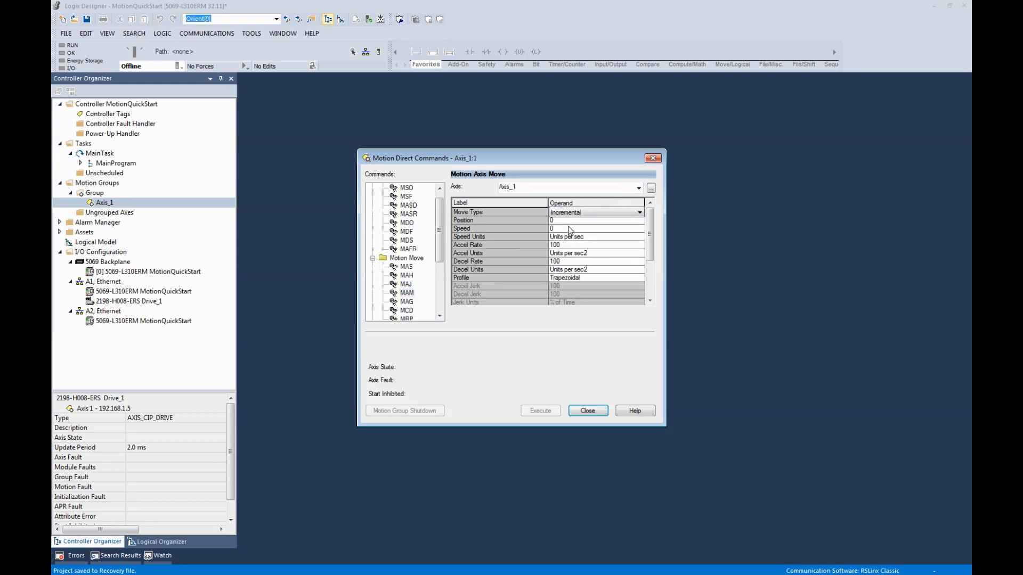
{"action": "left_click", "coordinate": [638, 188]}
{"action": "left_click", "coordinate": [434, 373]}
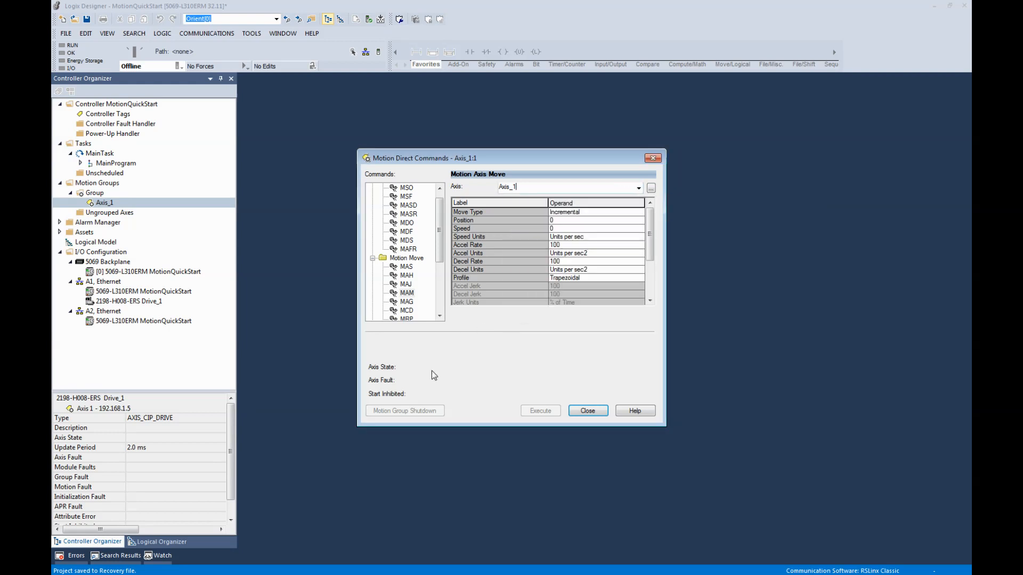
{"action": "left_click", "coordinate": [587, 412]}
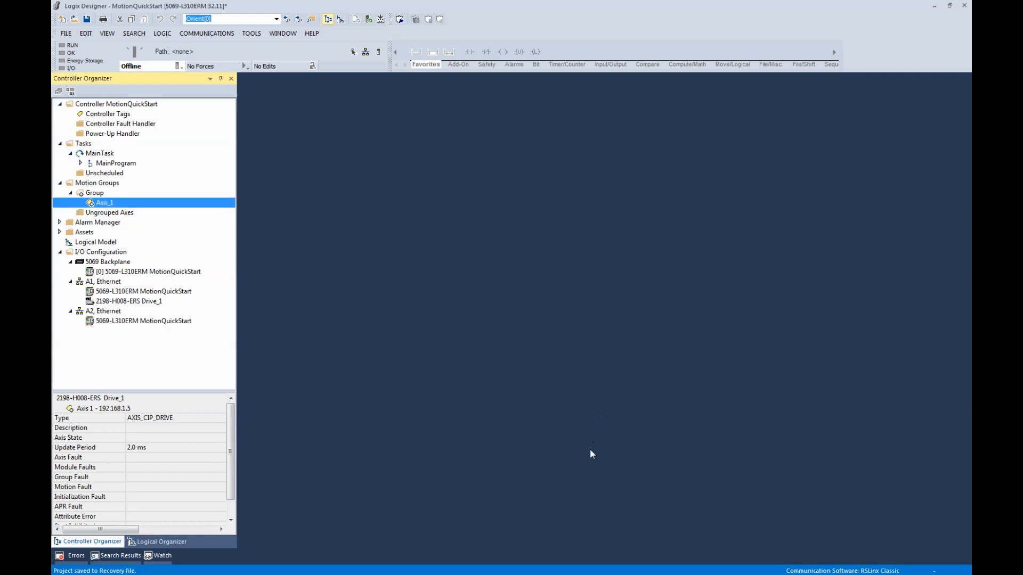